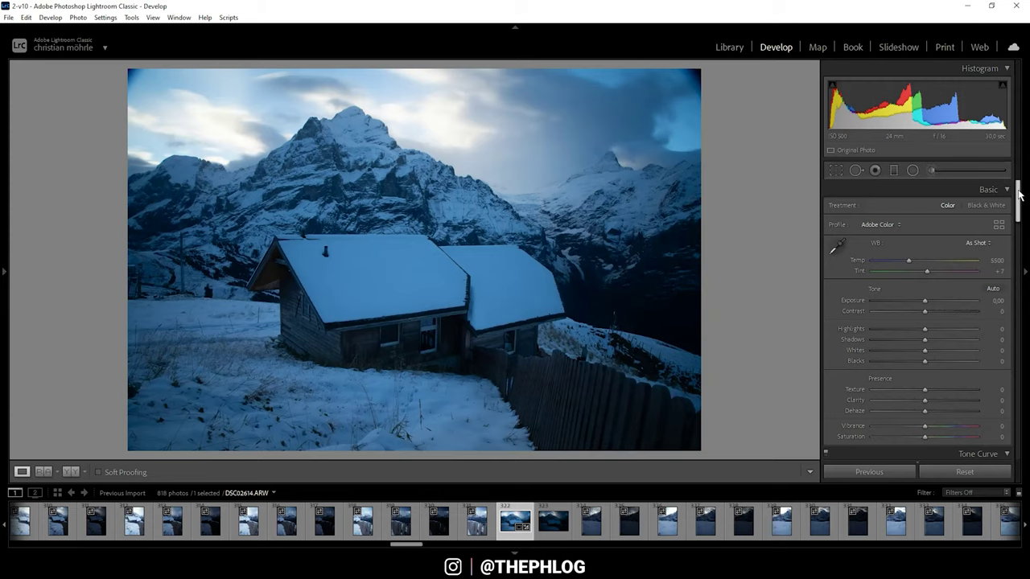
Bring up the unedited snowy cabin raw photo in Develop with tone settings at default.
left_click_drag(1020, 196, 1002, 346)
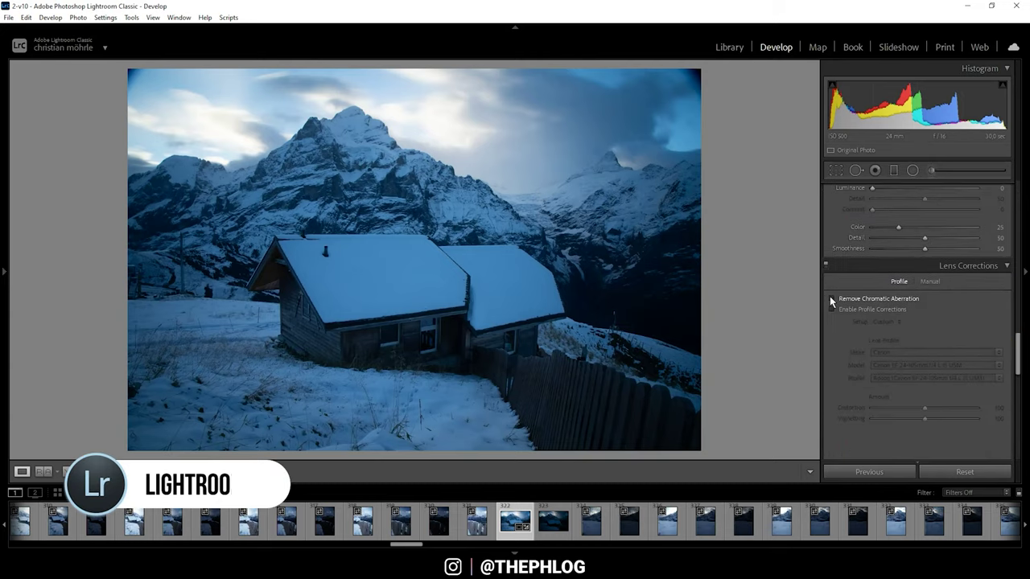
Enable chromatic aberration removal and lens profile corrections, switch to Adobe Standard, and start warming Temp.
left_click(831, 298)
left_click(833, 309)
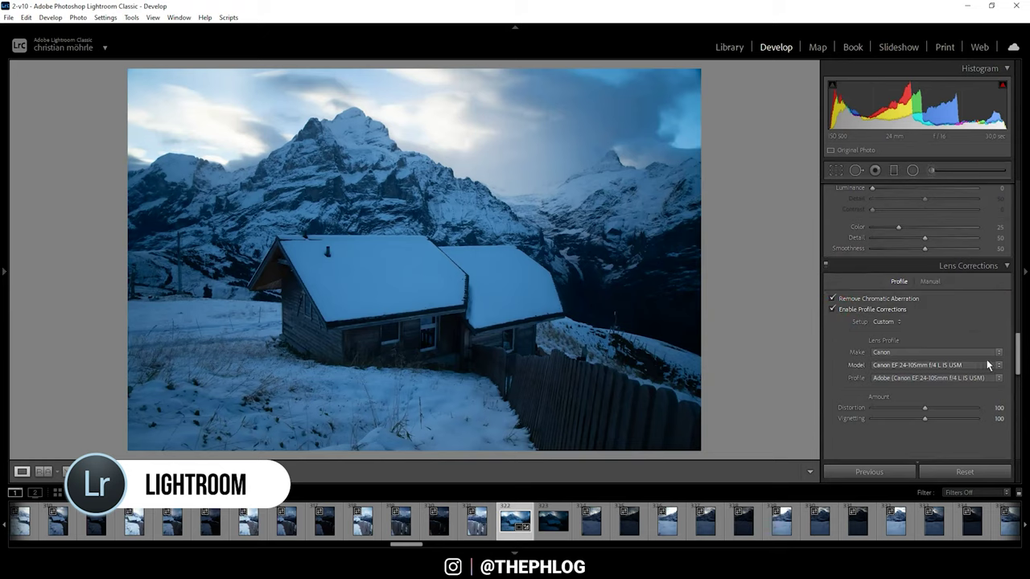
left_click_drag(1017, 364, 1018, 188)
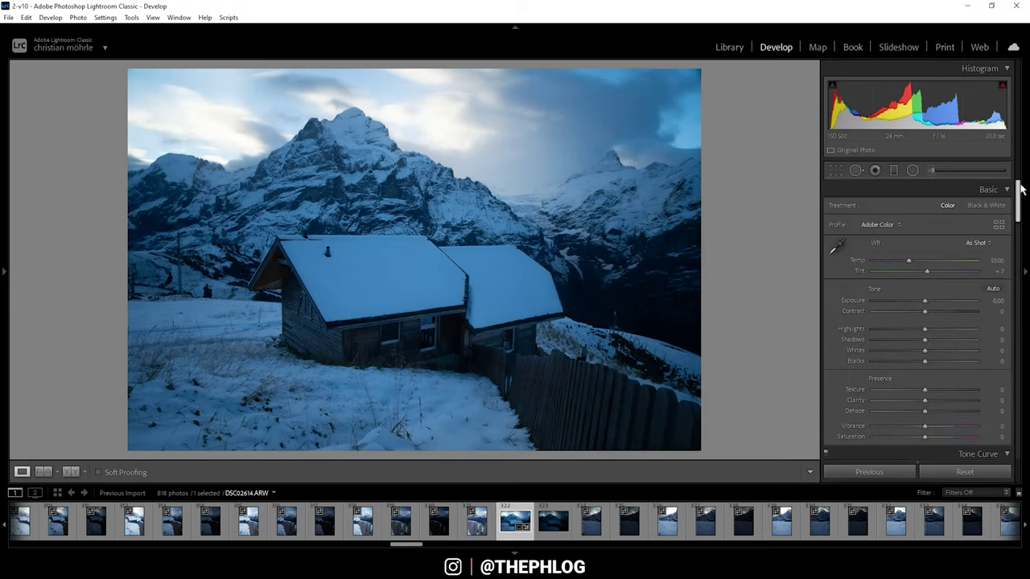
left_click(876, 229)
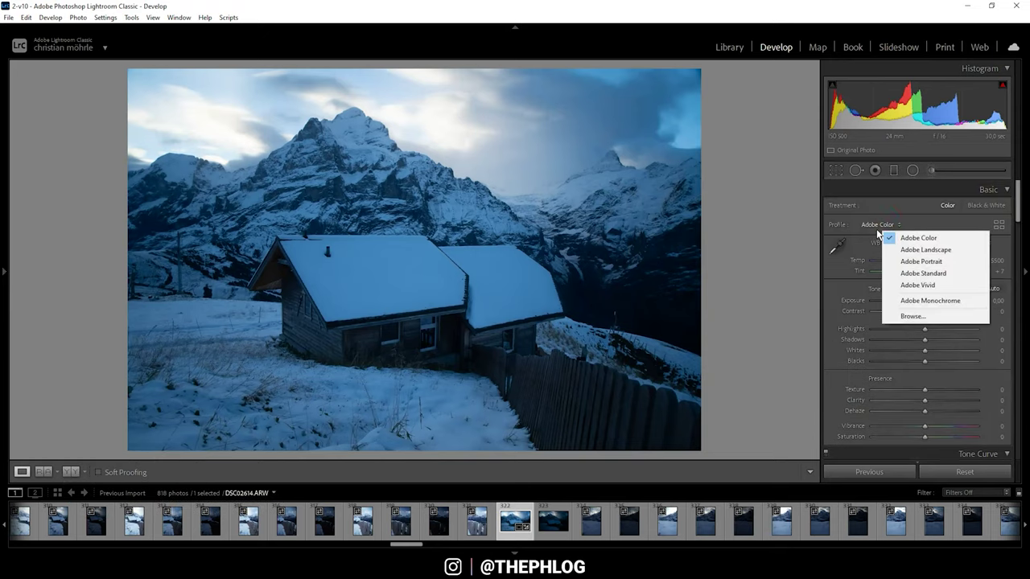
left_click(923, 274)
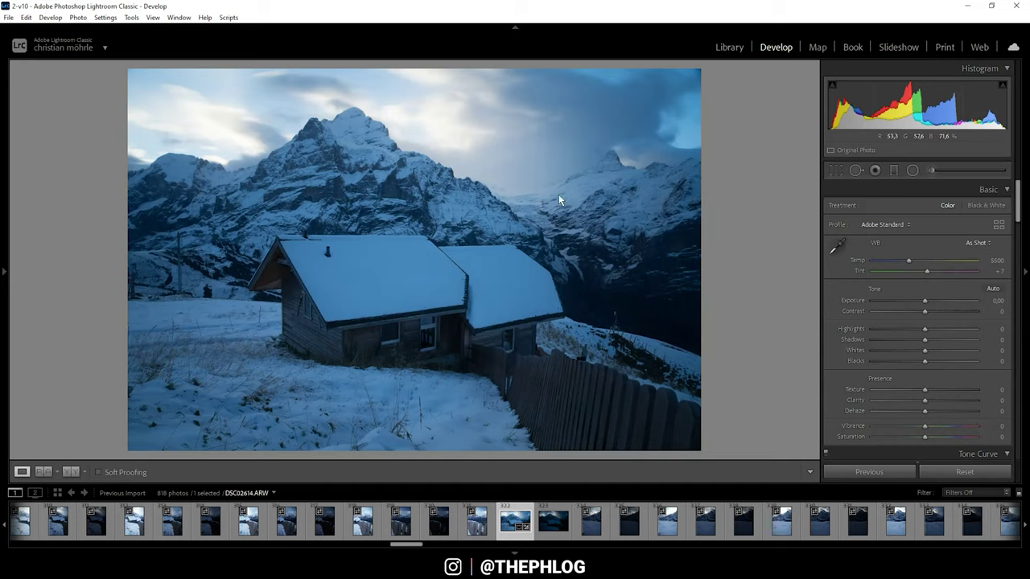
left_click_drag(907, 258, 914, 260)
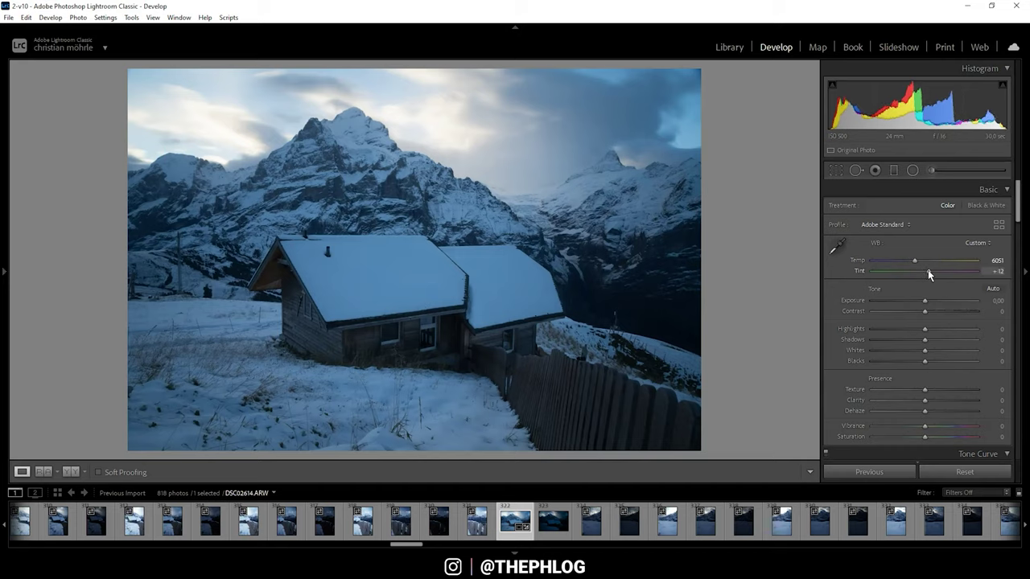
Set Tint +12, Highlights −100, Shadows +67, Whites +10, Blacks −27 and Contrast +28.
left_click_drag(926, 271, 929, 271)
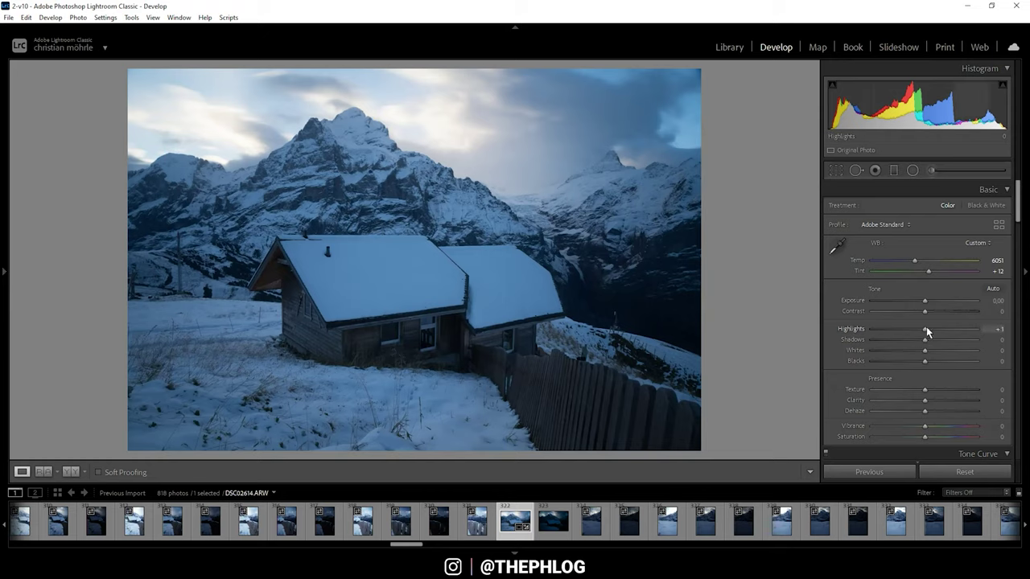
left_click_drag(925, 329, 855, 328)
mouse_move(924, 339)
left_mouse_down()
mouse_move(959, 341)
mouse_move(934, 355)
left_mouse_up()
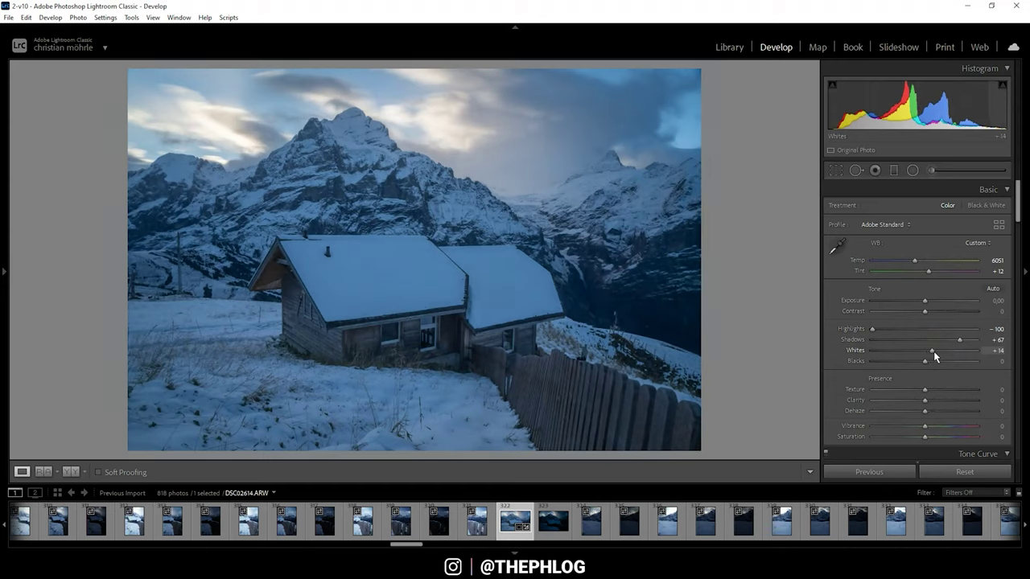
left_click_drag(933, 351, 930, 350)
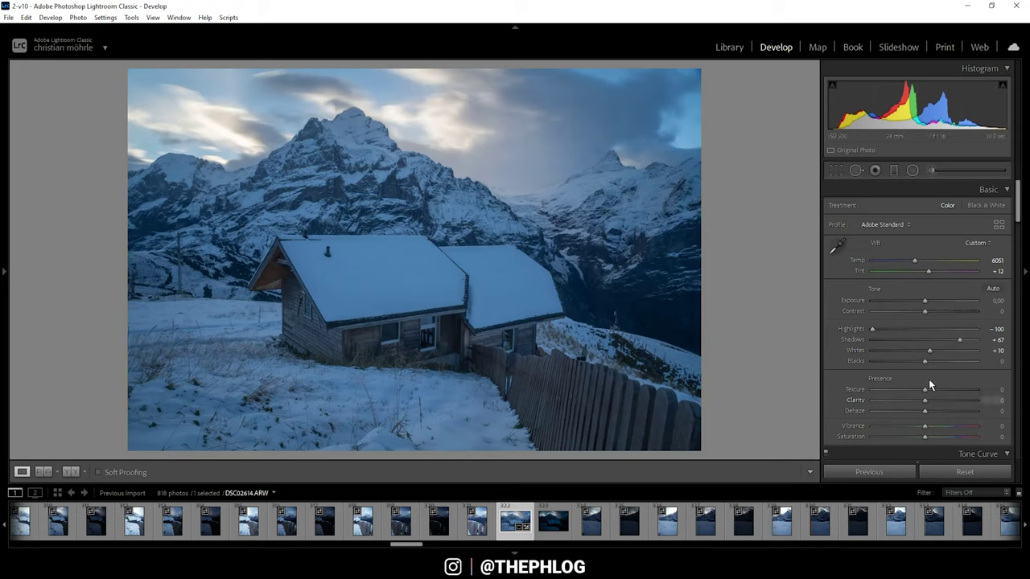
left_click_drag(924, 361, 910, 362)
left_click_drag(924, 311, 939, 311)
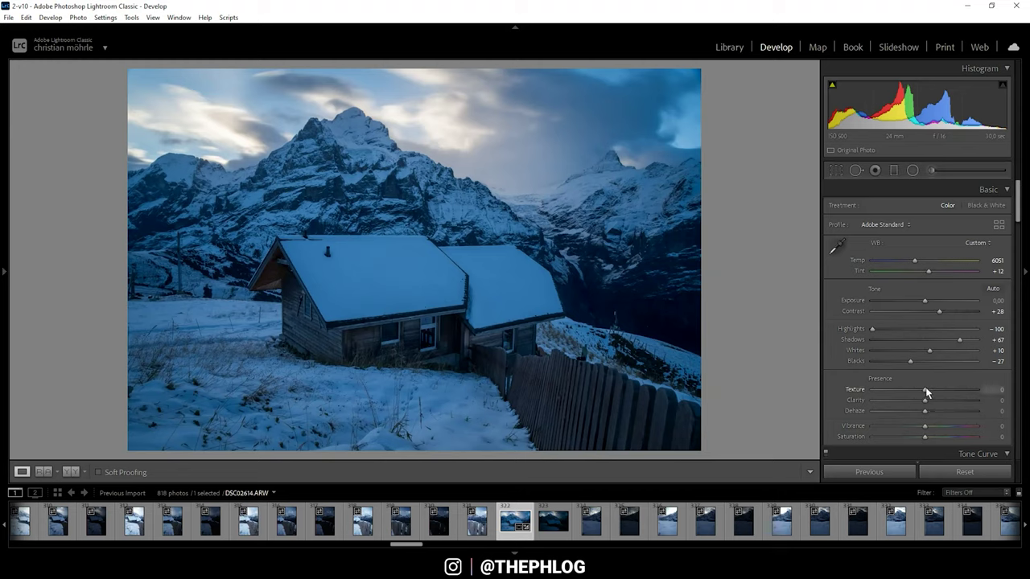
Set Texture −7, Clarity +10, Dehaze −13 and Vibrance +30 in the Basic panel's Presence section.
left_click_drag(926, 392, 923, 394)
left_click_drag(925, 404, 931, 405)
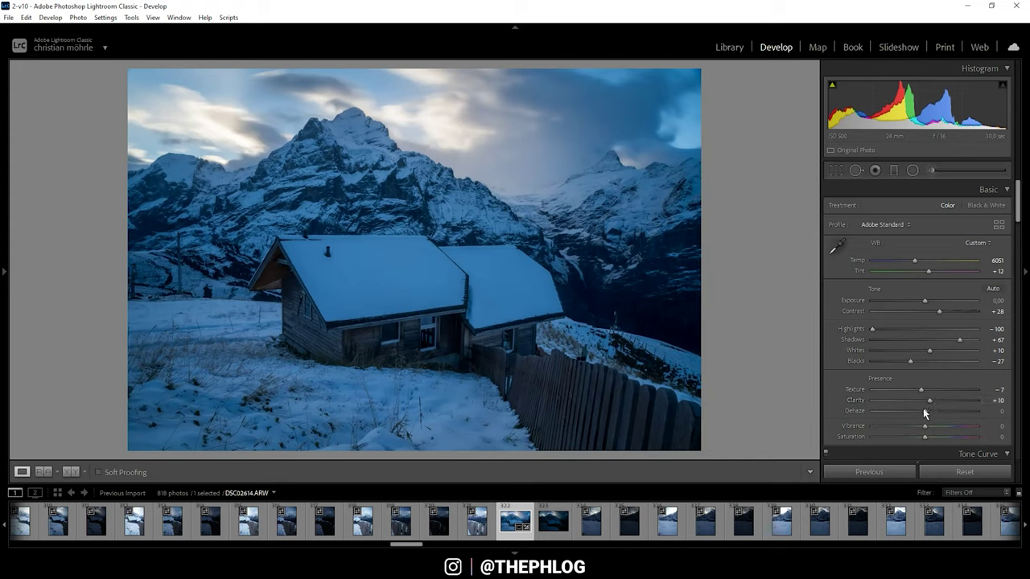
left_click_drag(924, 414, 923, 416)
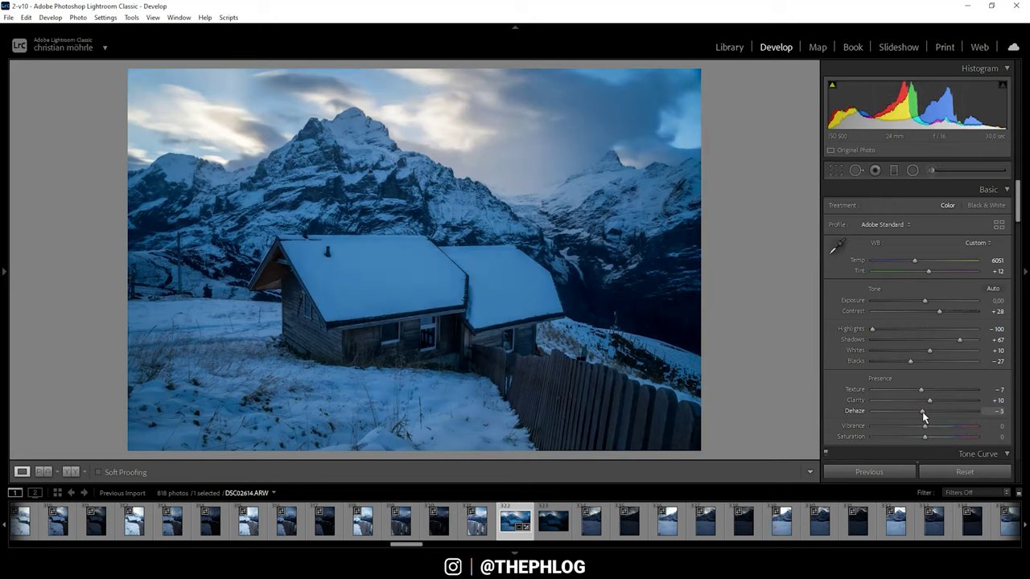
left_click_drag(922, 412, 917, 411)
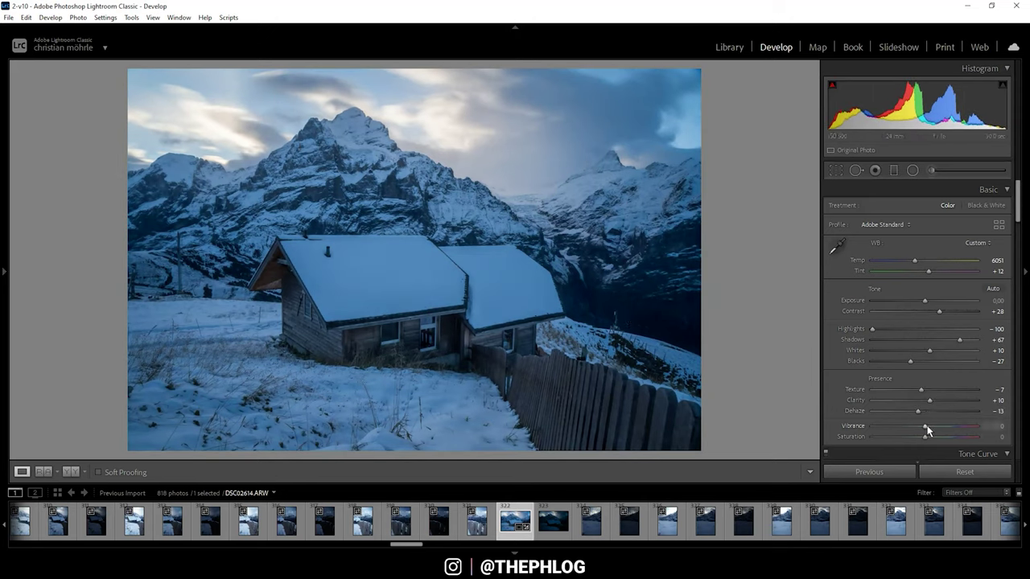
left_click_drag(926, 426, 941, 427)
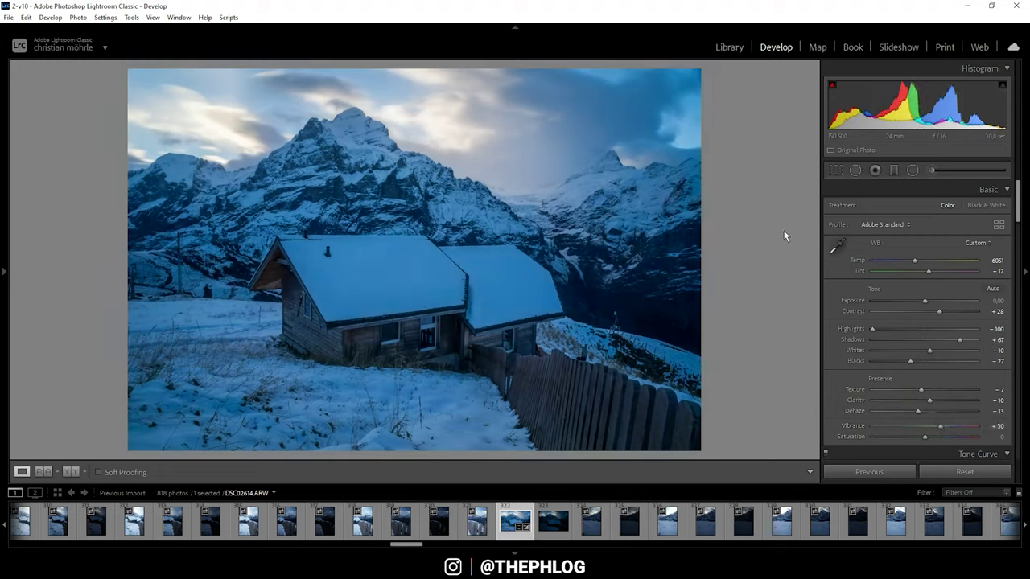
Place a graduated filter on the photo and limit its Luminance range mask to 0–75.
left_click(894, 170)
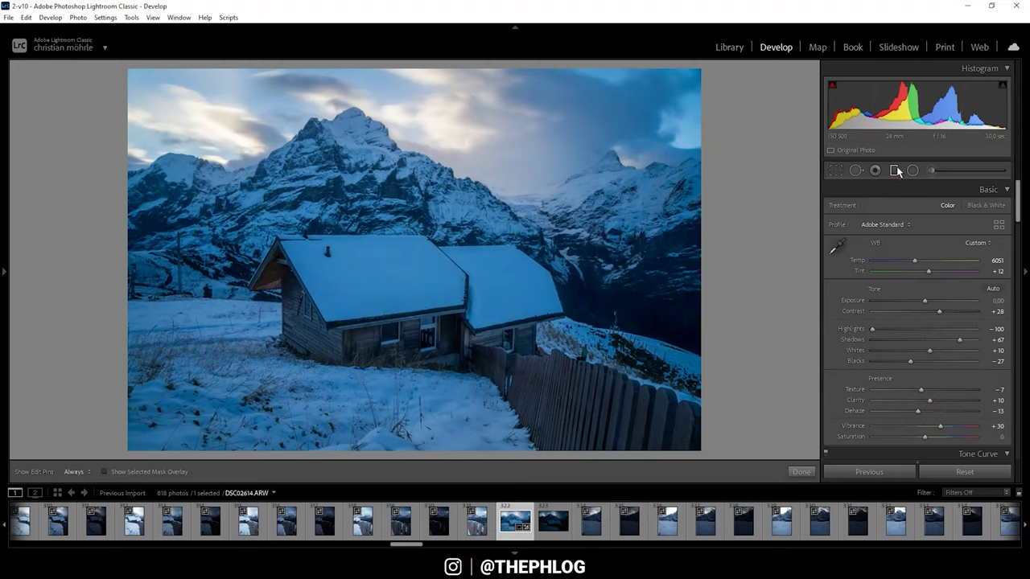
left_click(715, 222)
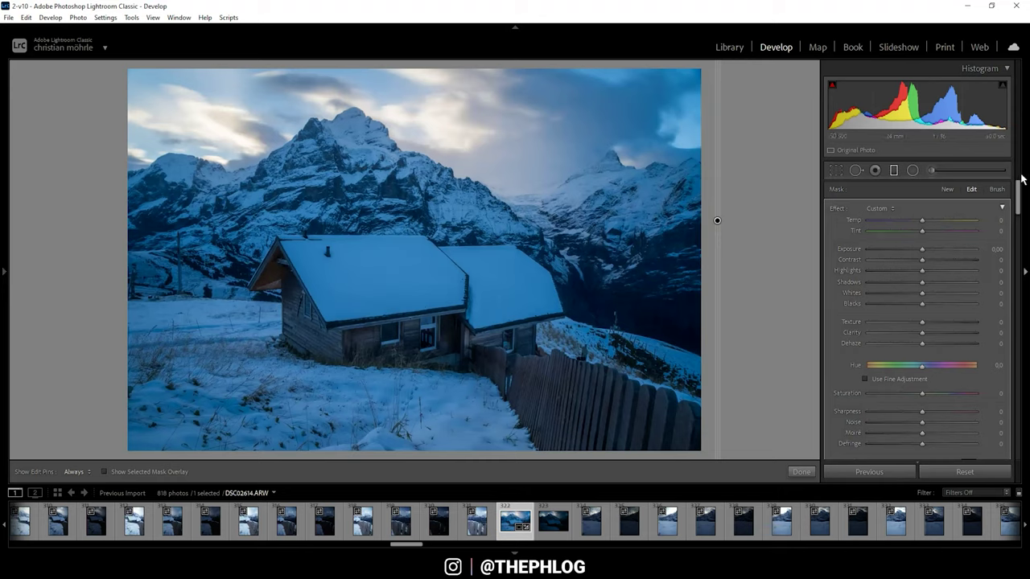
left_click_drag(1019, 184, 1016, 228)
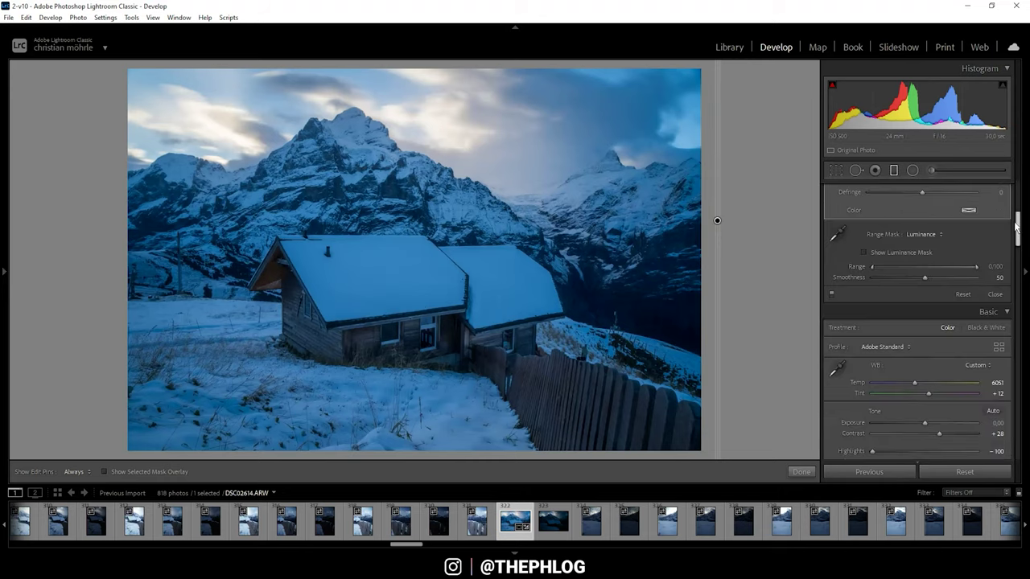
left_click(921, 234)
left_click(925, 235)
left_click(925, 234)
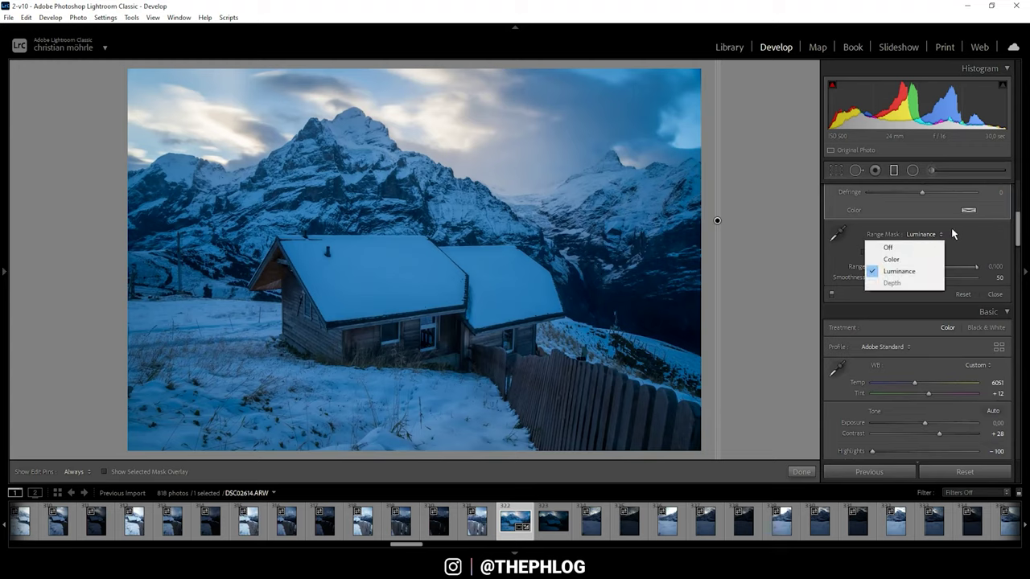
left_click(954, 233)
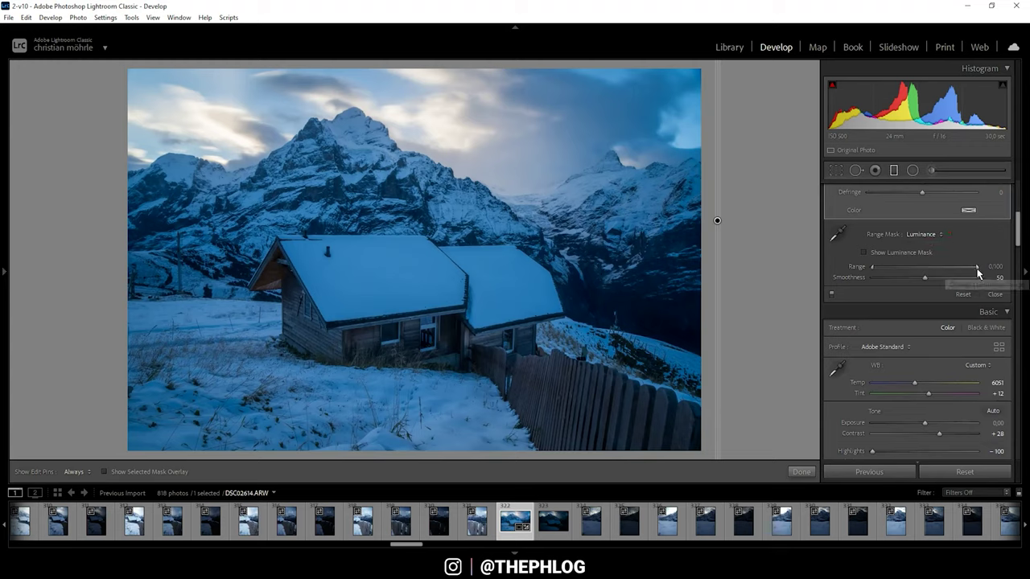
left_click_drag(978, 272, 953, 268)
Give the graduated filter mask Exposure +0.36, Temp +37 and Contrast +53.
left_click_drag(1018, 222, 1018, 173)
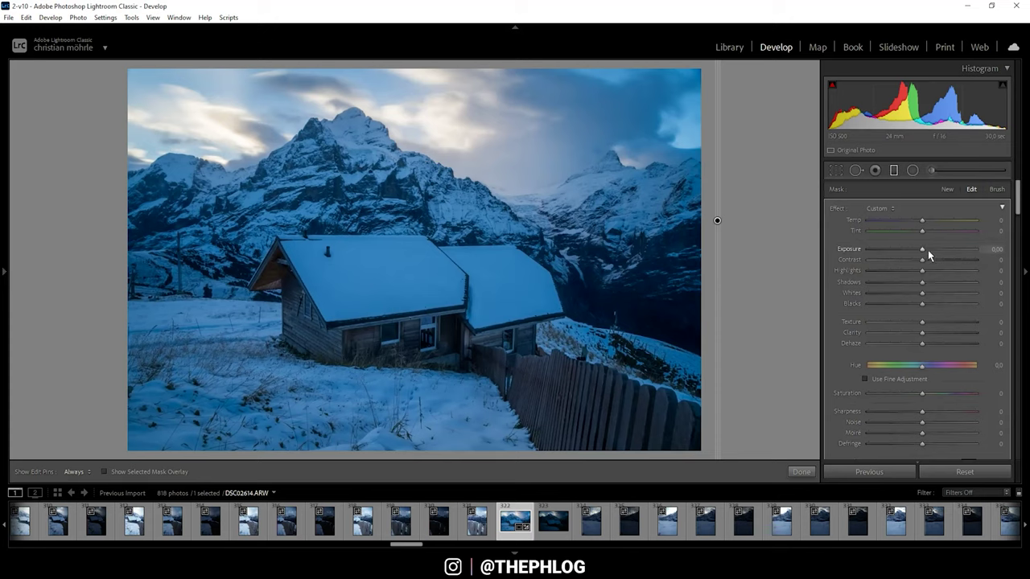
left_click_drag(924, 248, 928, 248)
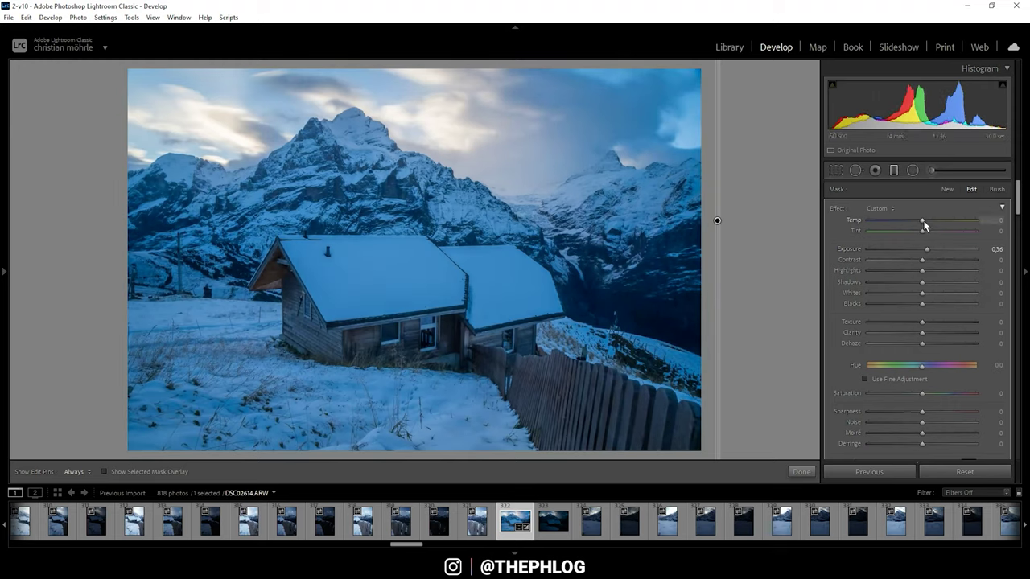
left_click_drag(923, 220, 938, 220)
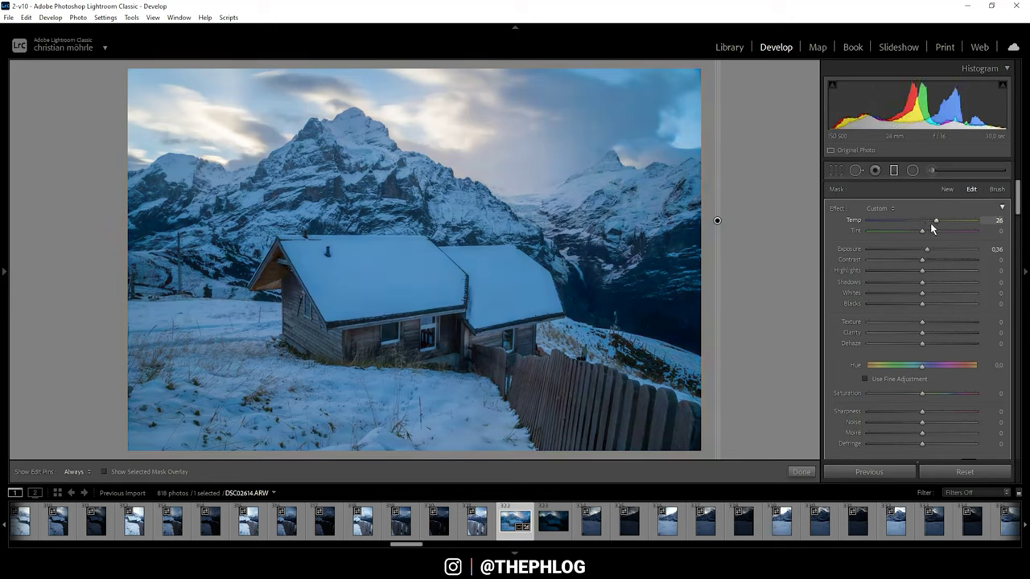
left_click_drag(923, 261, 941, 261)
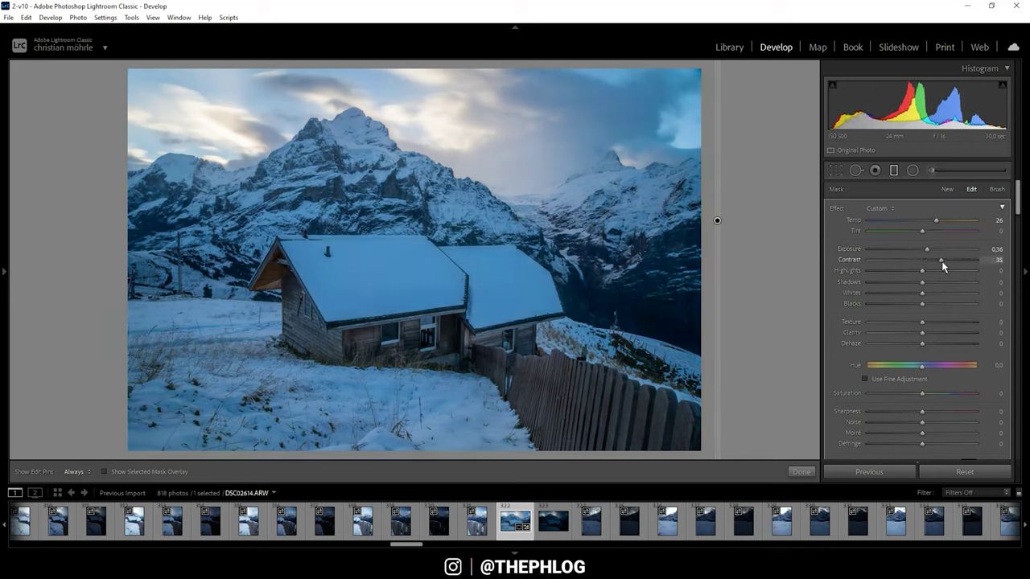
left_click_drag(941, 261, 951, 260)
left_click_drag(935, 220, 942, 220)
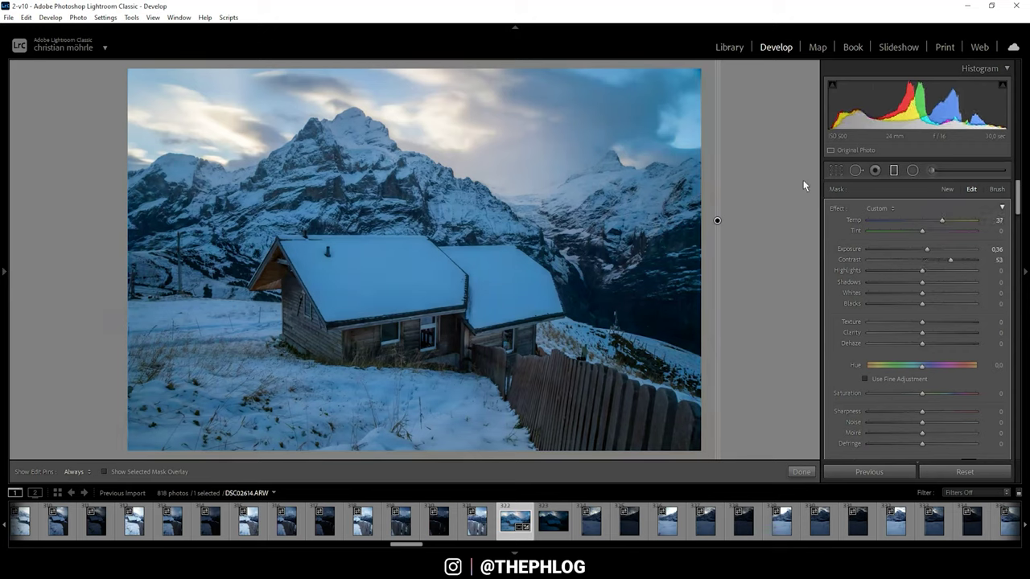
left_click(912, 170)
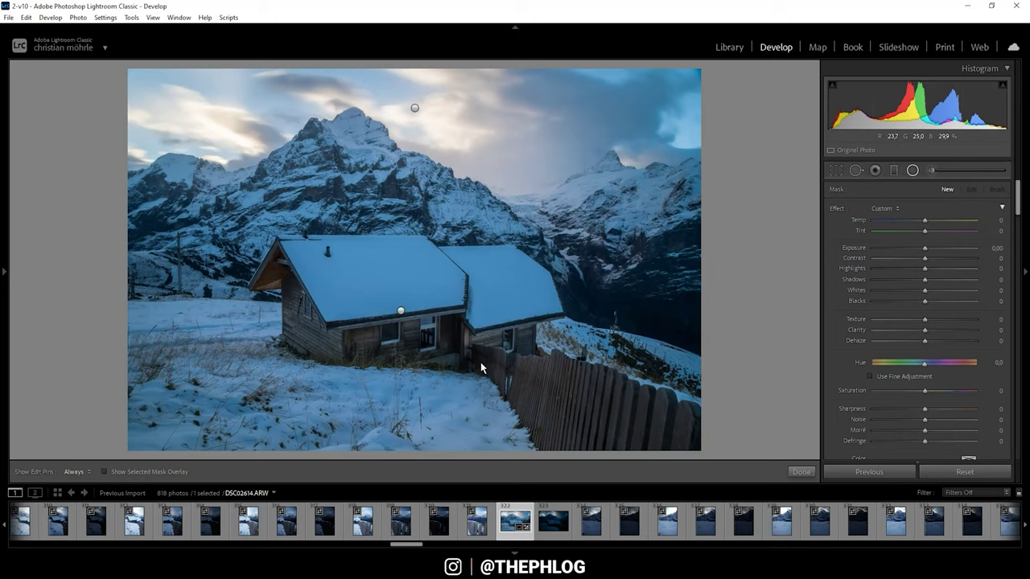
Select the cabin's radial filter and set its range mask to Color, sampling with the eyedropper.
left_click(401, 311)
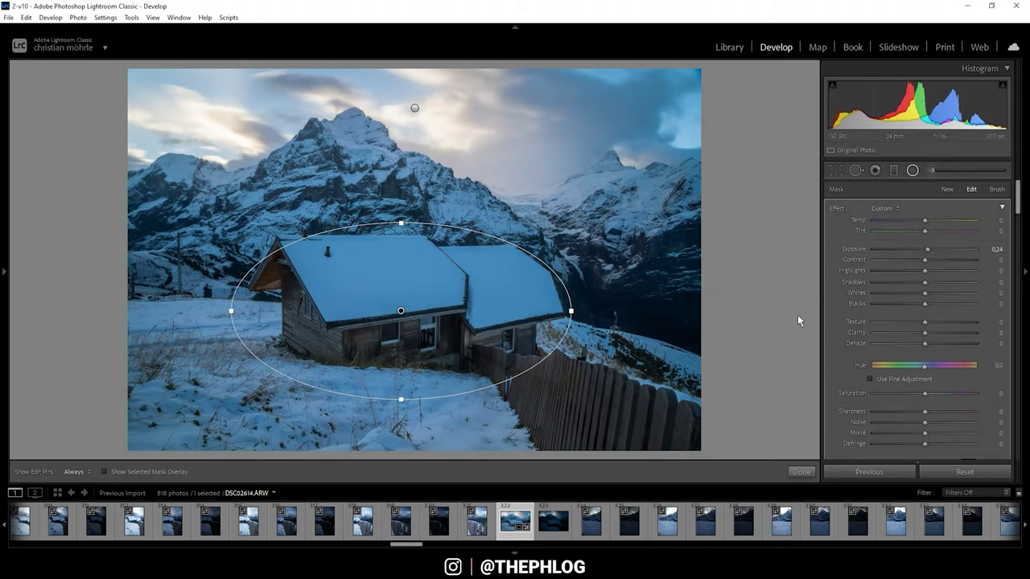
scroll(850, 343, "down", 5)
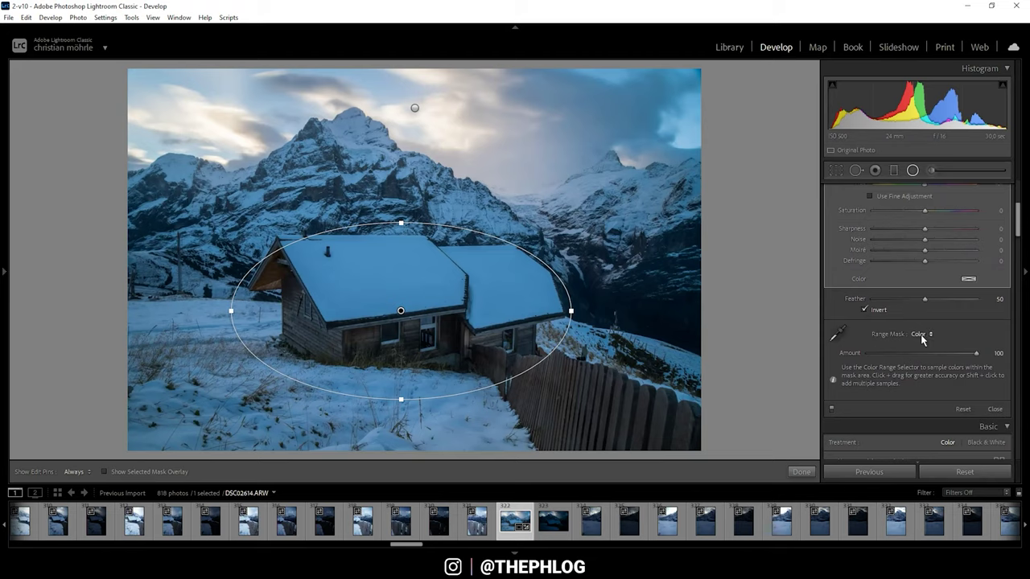
left_click(920, 334)
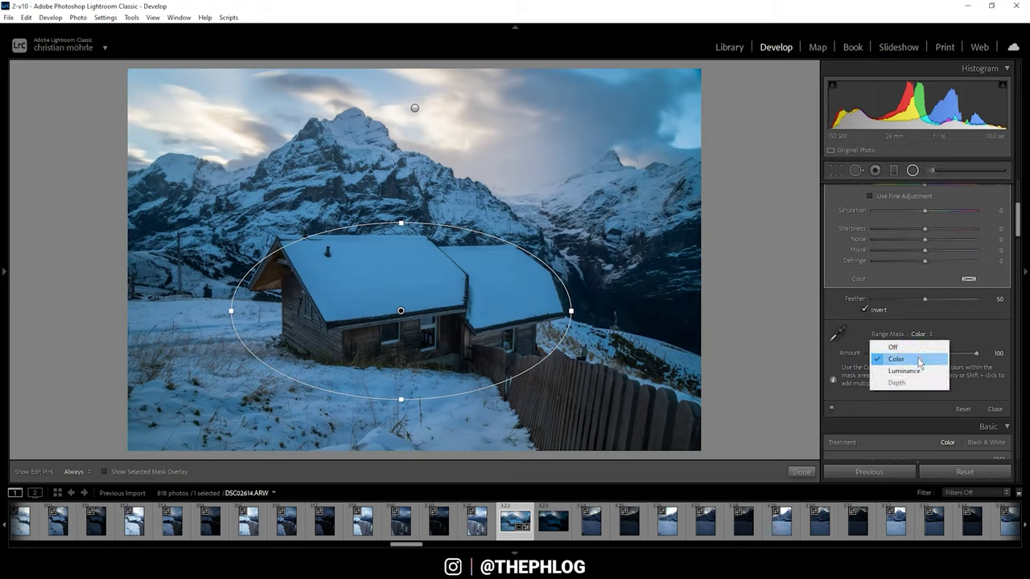
left_click(919, 359)
left_click(838, 332)
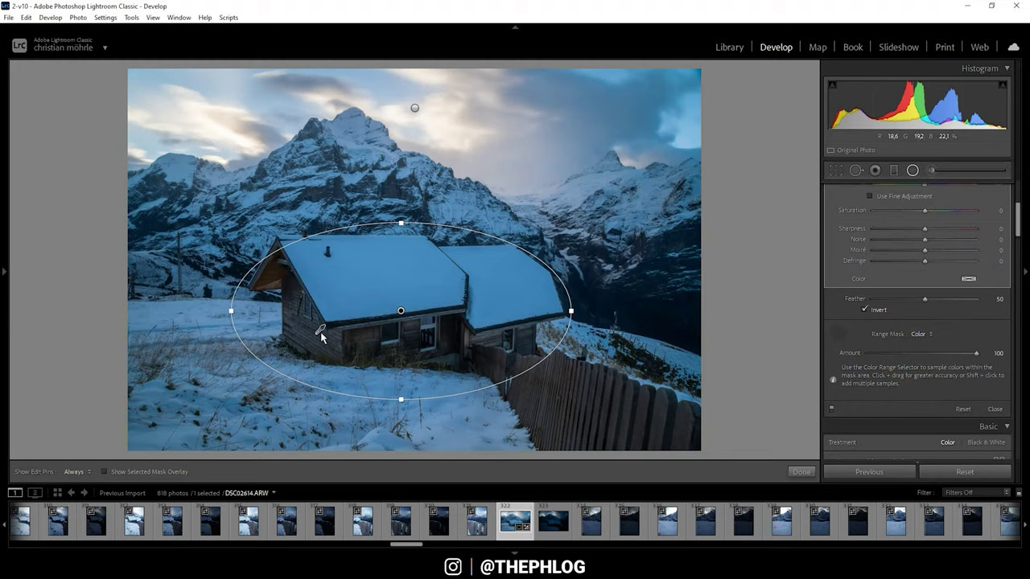
Raise the cabin radial filter's Shadows to 15 and Texture to 29.
left_click_drag(1018, 232, 1018, 193)
left_click_drag(927, 253, 927, 252)
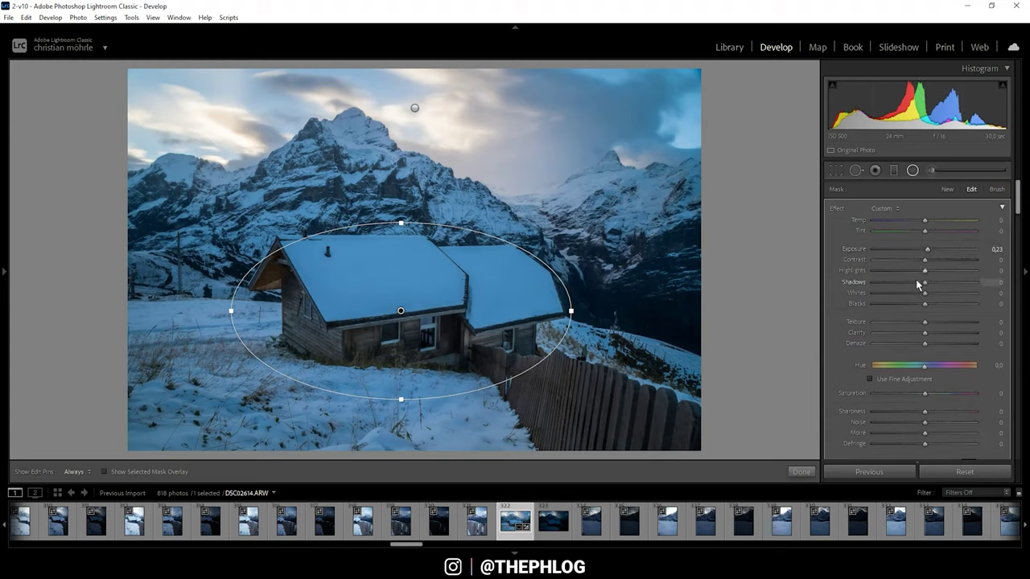
left_click_drag(925, 283, 931, 283)
left_click_drag(925, 322, 933, 326)
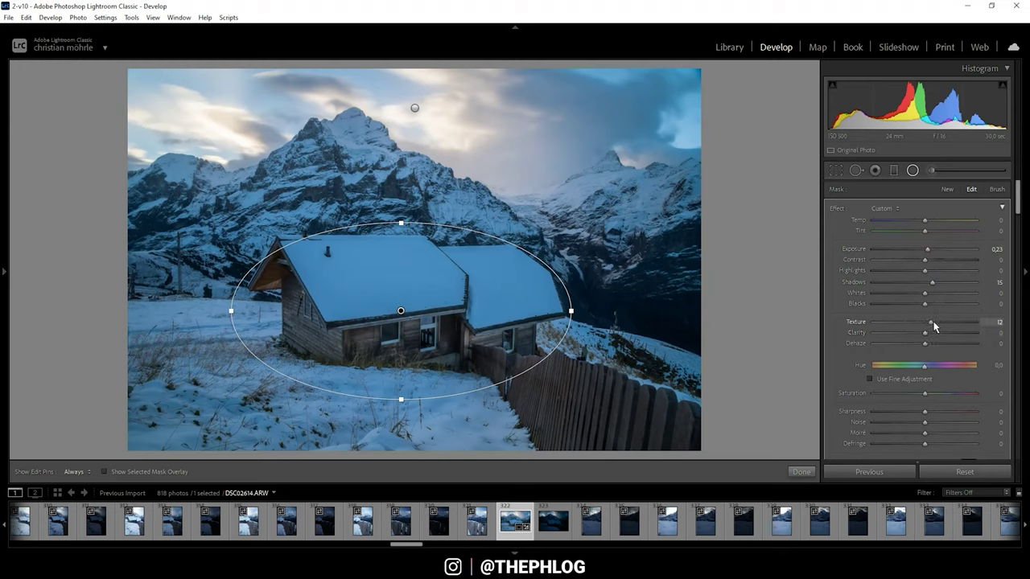
left_click_drag(933, 325, 941, 325)
Draw a radial filter around the mountain peak with Blacks +57, Dehaze −25 and Temp +15.
left_click_drag(415, 108, 525, 171)
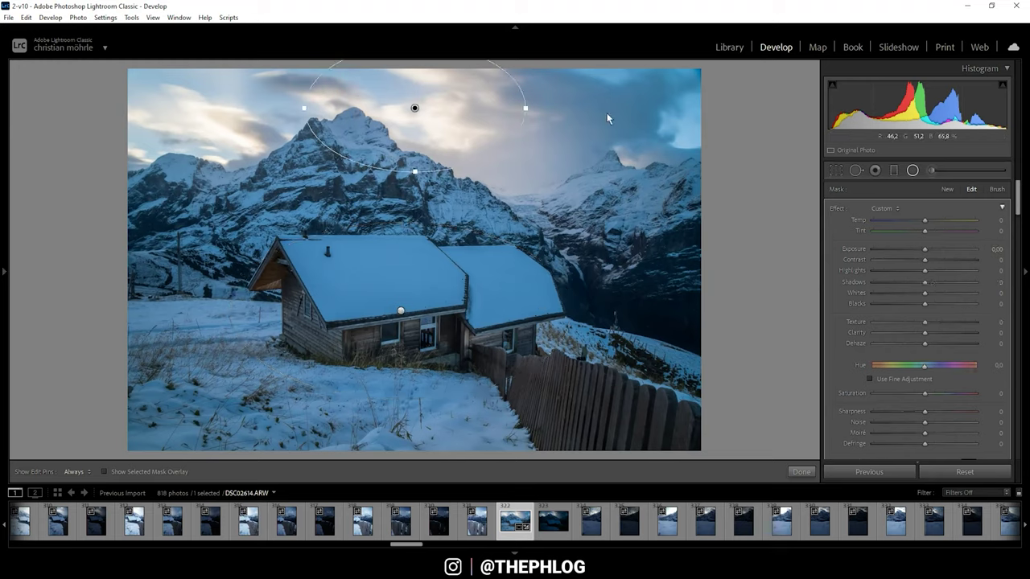
left_click_drag(926, 304, 953, 305)
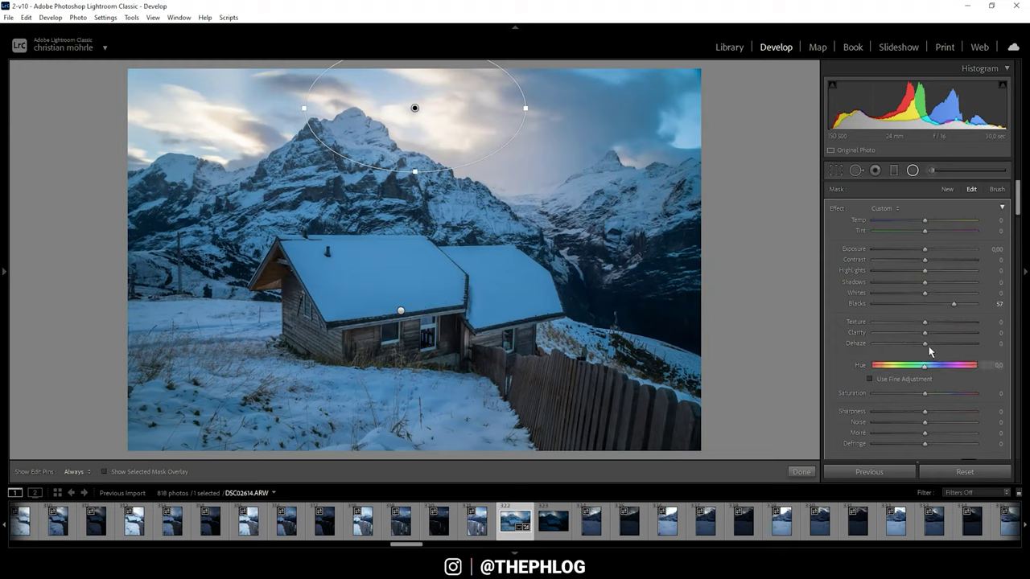
left_click_drag(924, 346, 912, 344)
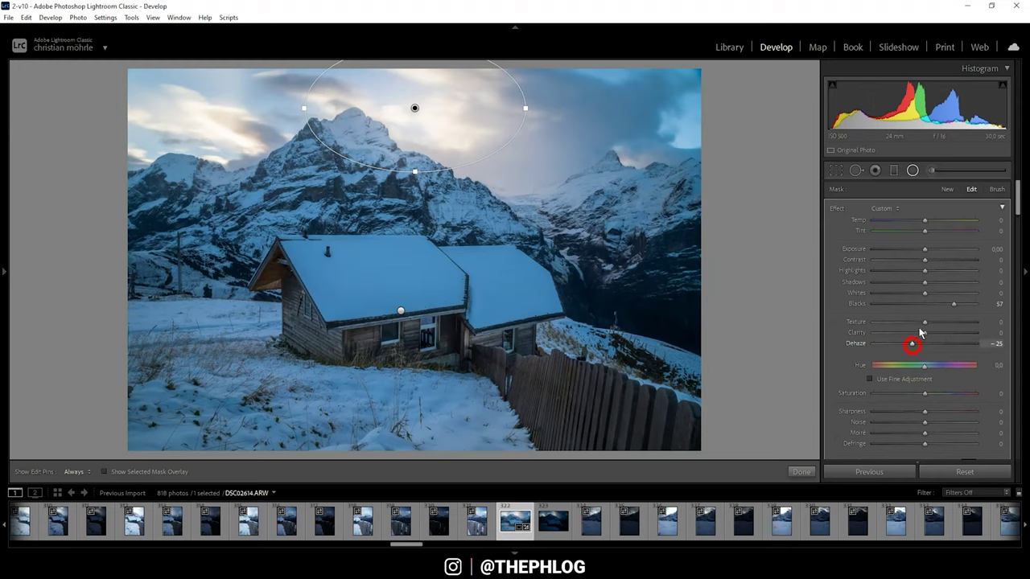
left_click_drag(924, 220, 933, 224)
Close the radial filter and set HSL saturation to Orange +25, Yellow +17, Aqua −9, Blue −27.
left_click(913, 172)
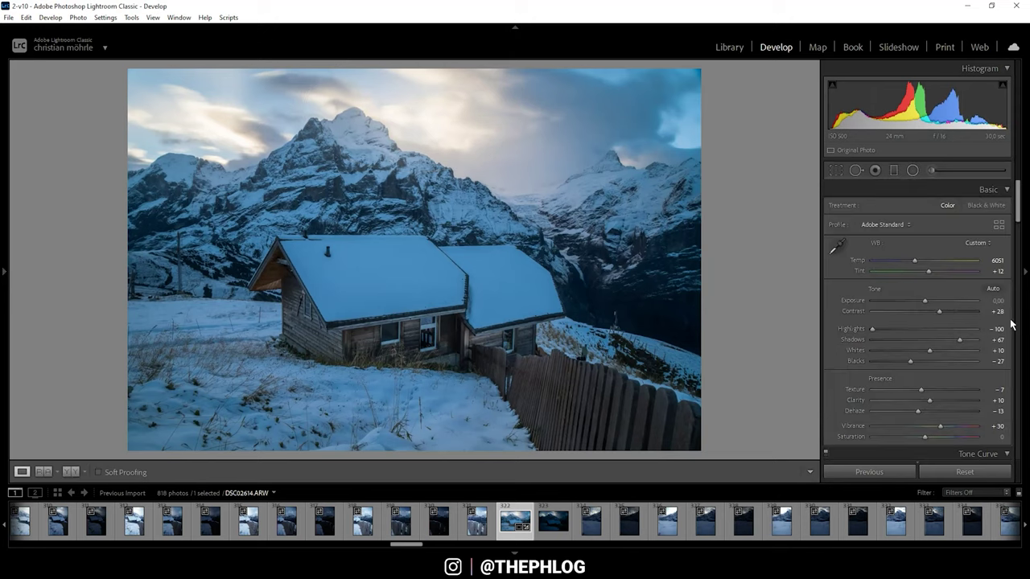
left_click_drag(1019, 202, 1020, 270)
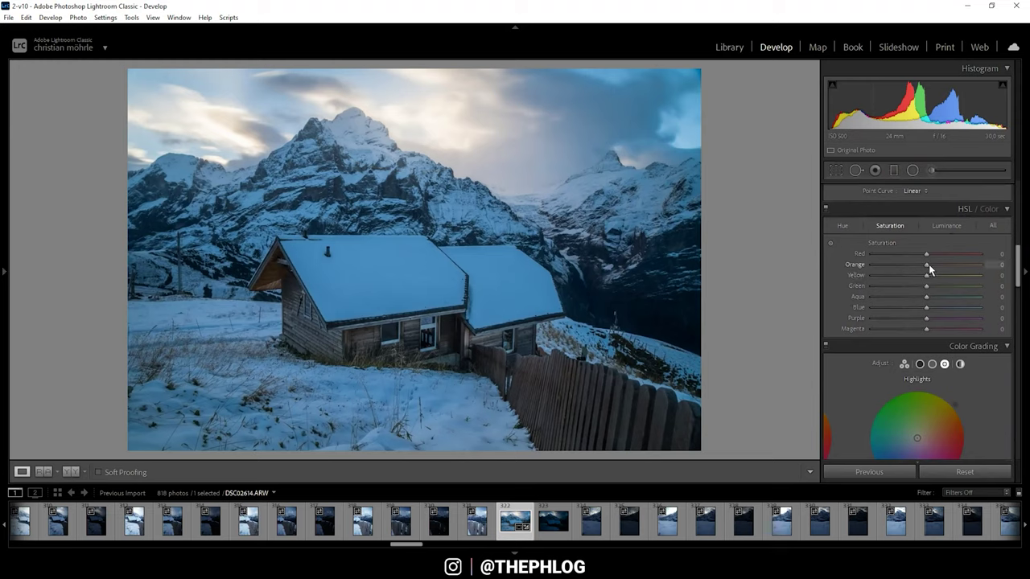
left_click_drag(929, 265, 934, 265)
left_click_drag(926, 302, 919, 308)
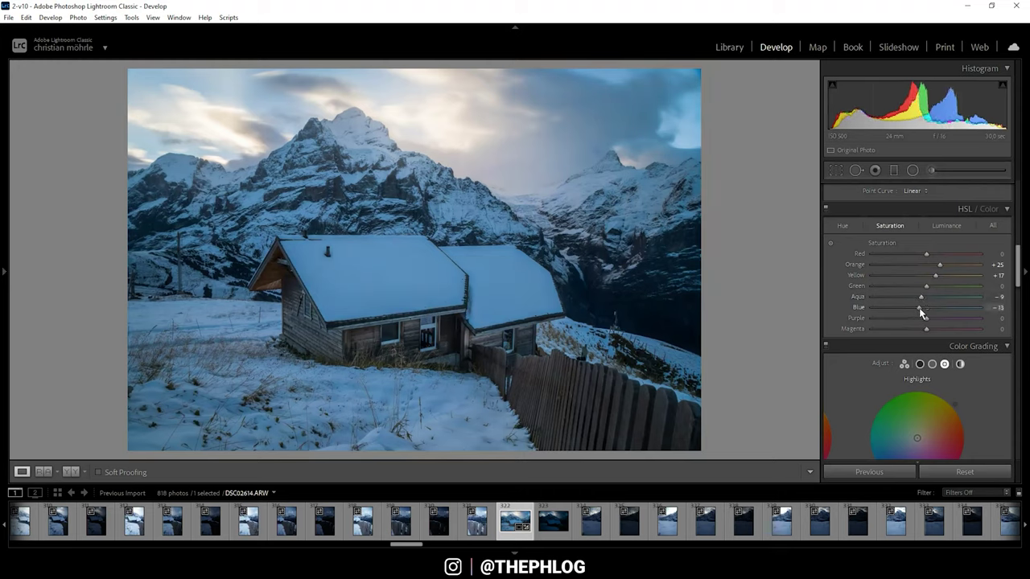
left_click(921, 309)
left_click_drag(942, 308, 911, 308)
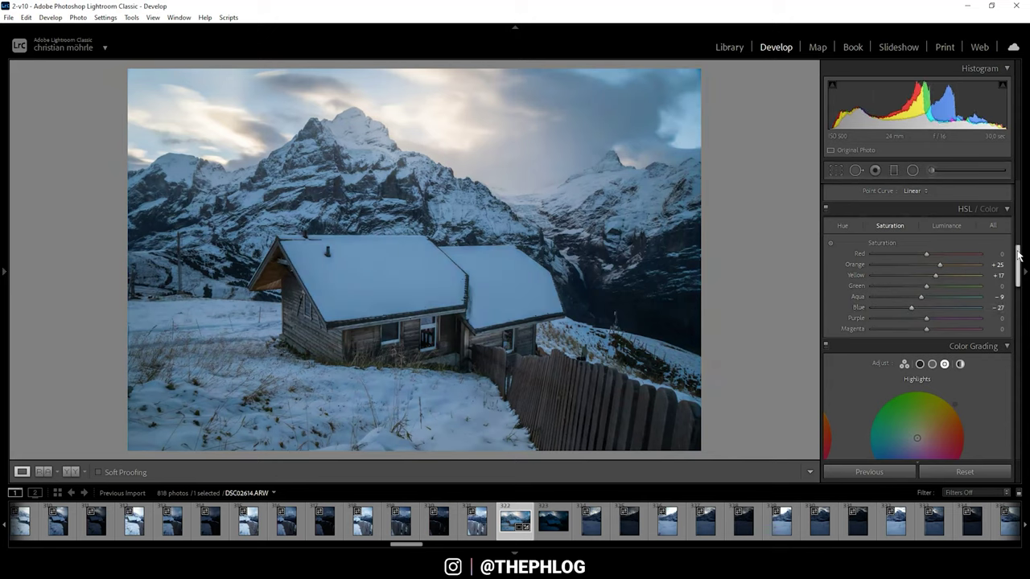
left_click_drag(1019, 260, 1018, 275)
Tint the Color Grading highlights warm toward orange and fine-tune their hue and strength.
left_click(919, 254)
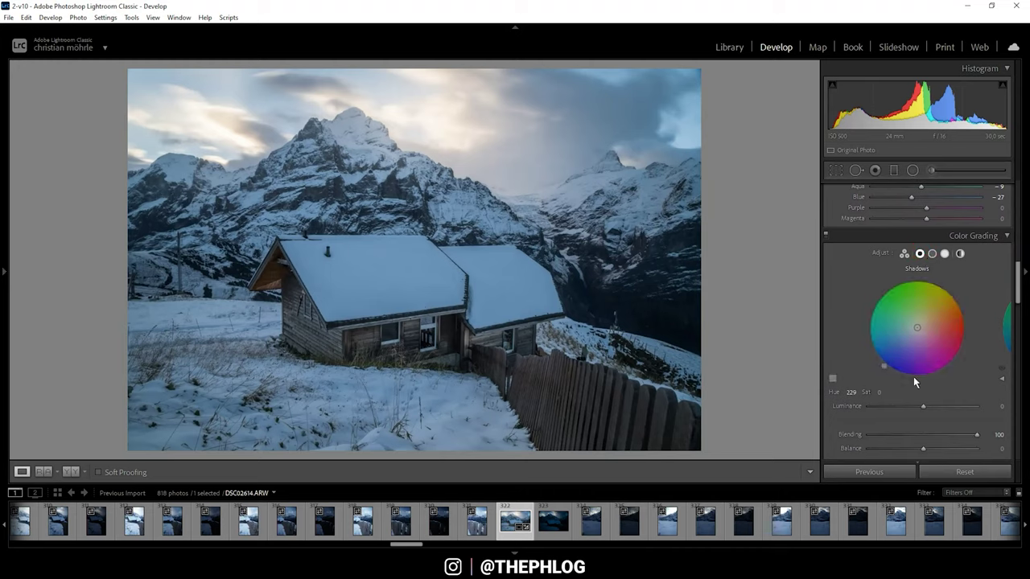
left_click(944, 254)
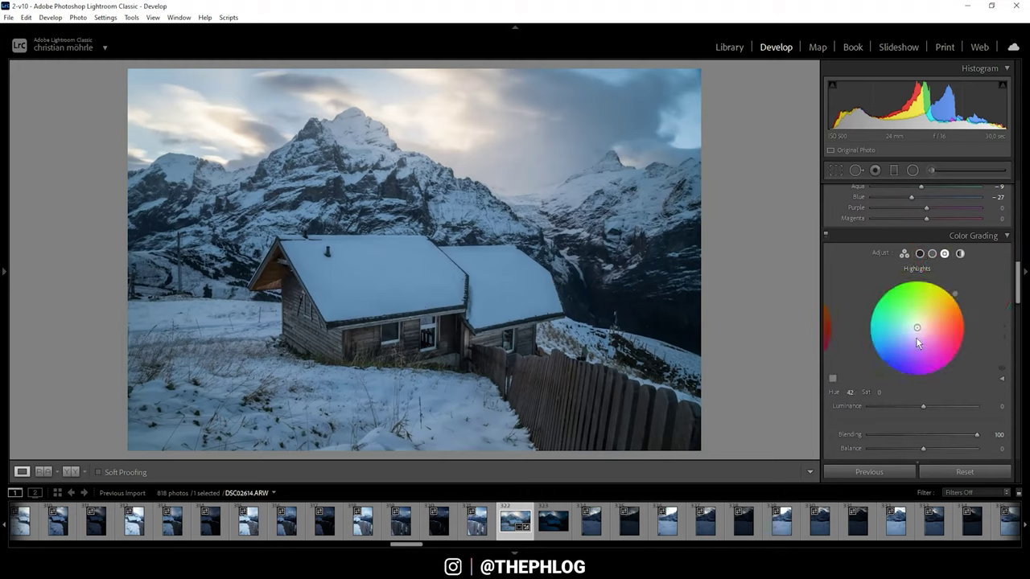
left_click_drag(919, 329, 928, 326)
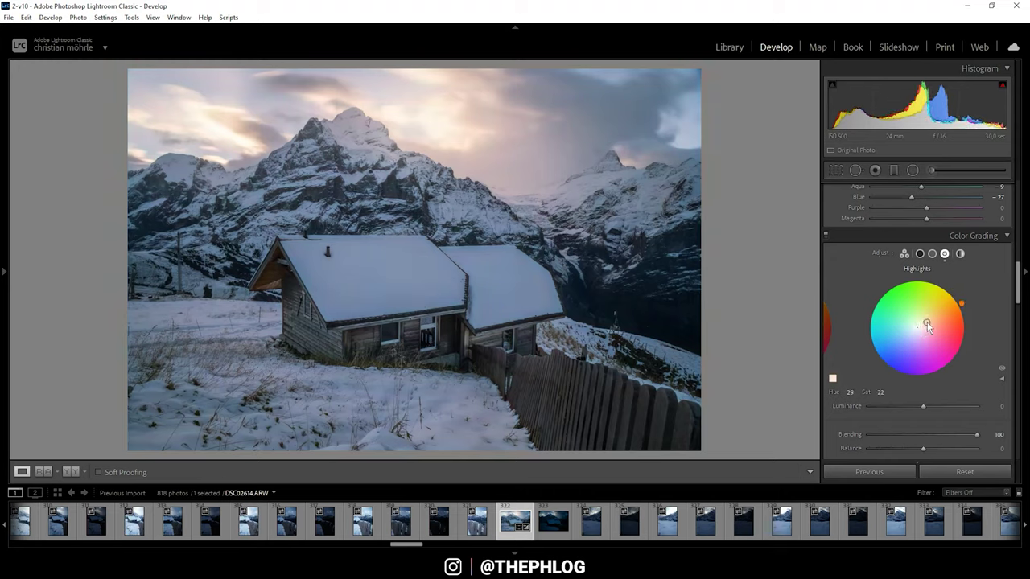
left_click_drag(928, 327, 926, 319)
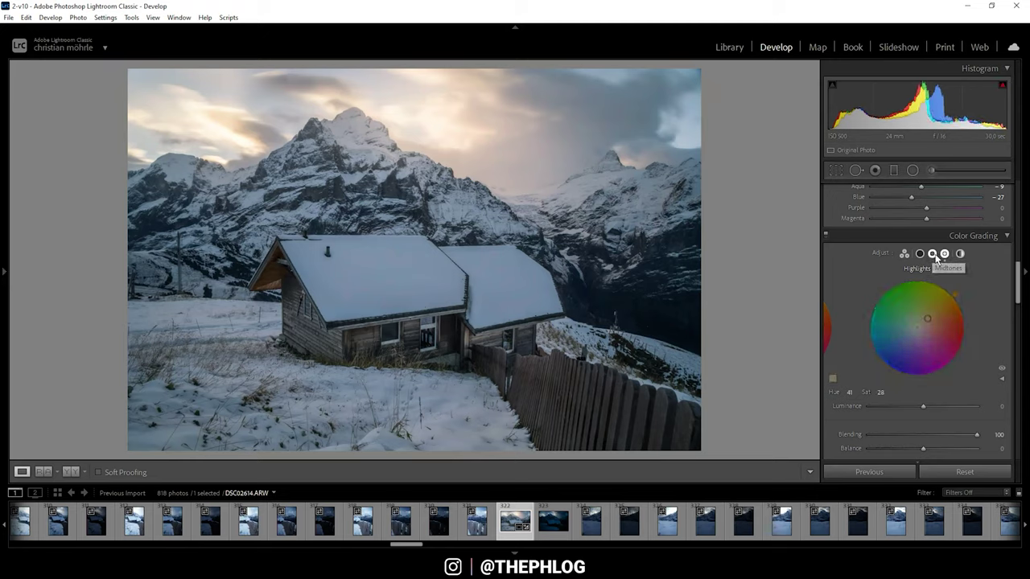
Warm the midtones (Hue 24, Sat 7), tint shadows blue, then disable grading to compare.
left_click(933, 254)
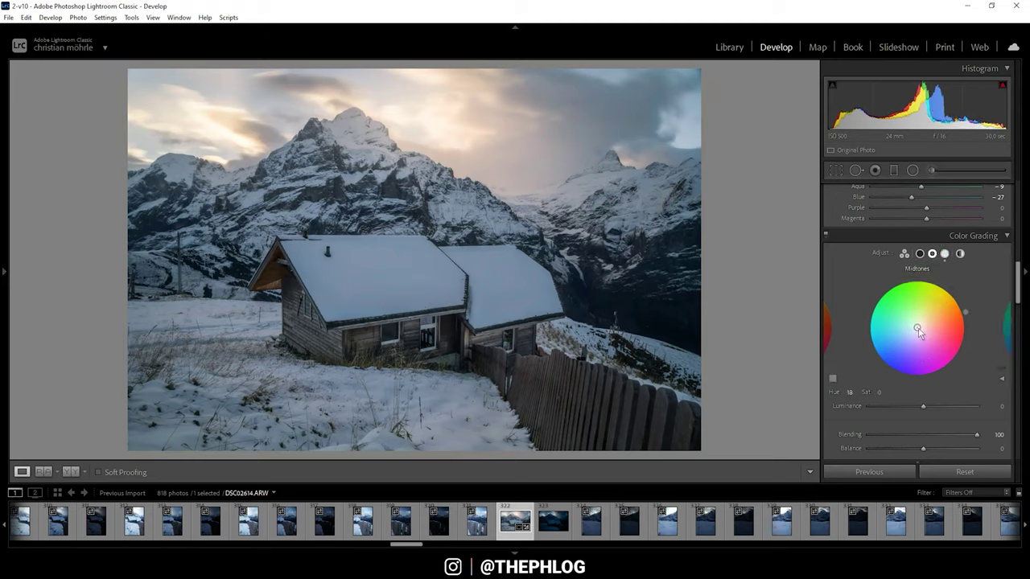
left_click_drag(918, 330, 921, 326)
left_click(918, 254)
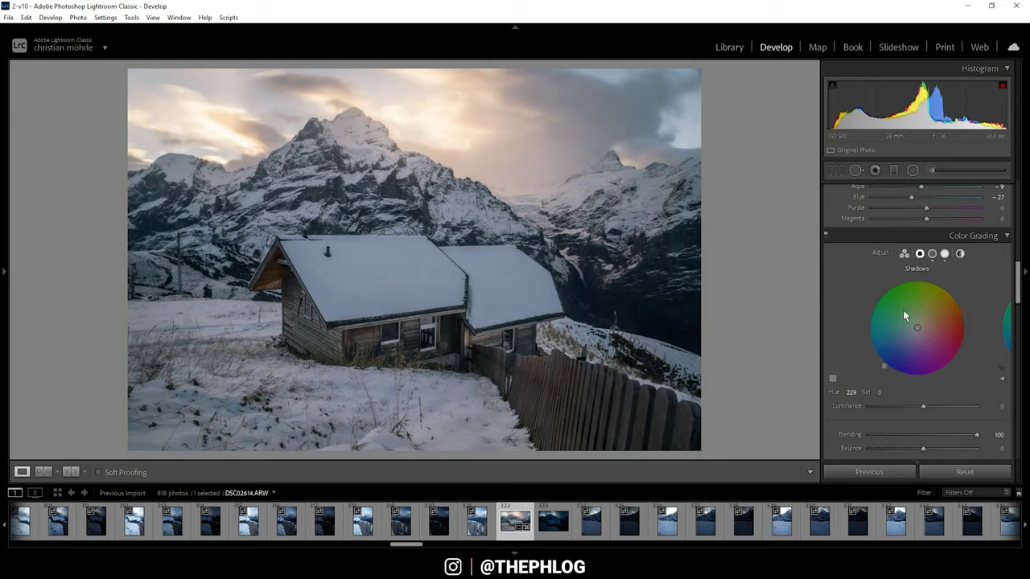
left_click_drag(916, 329, 914, 333)
left_click(825, 237)
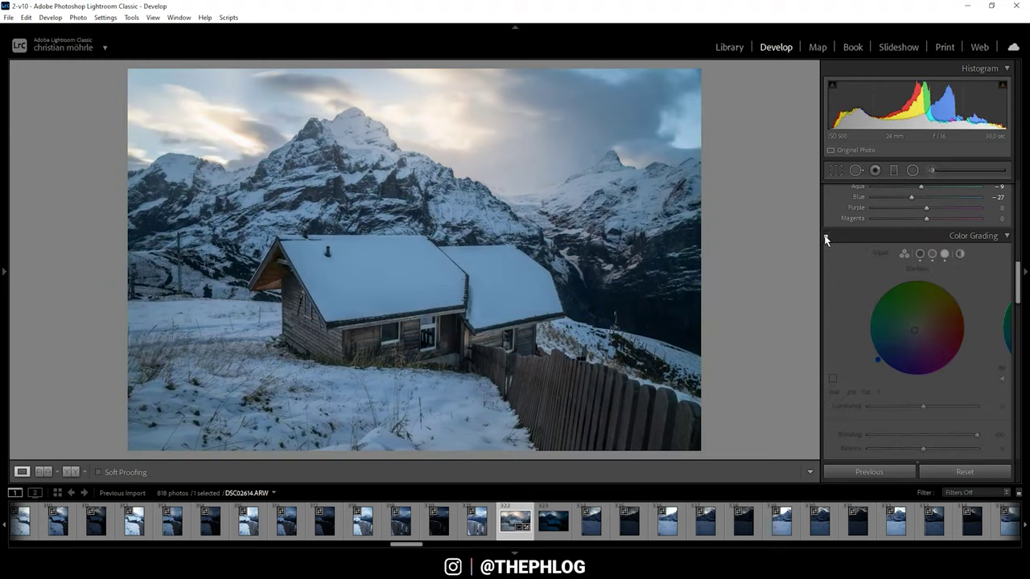
Re-enable color grading and set sharpening to Radius 0.5, Detail 100 and Masking 53.
left_click(825, 237)
left_click_drag(1016, 269, 1013, 316)
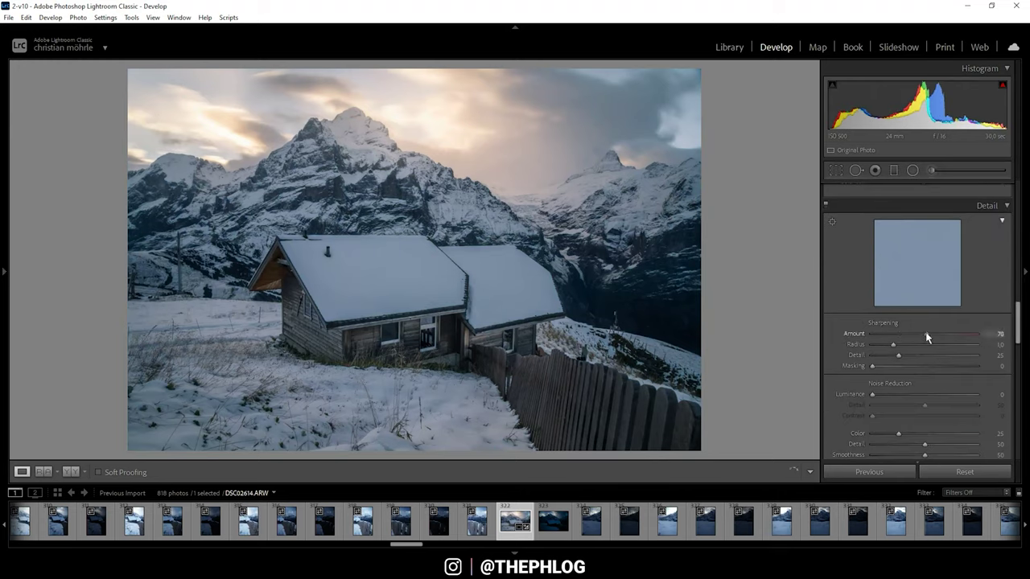
left_click_drag(908, 346, 820, 348)
left_click_drag(897, 359, 1027, 369)
left_click_drag(872, 366, 927, 366)
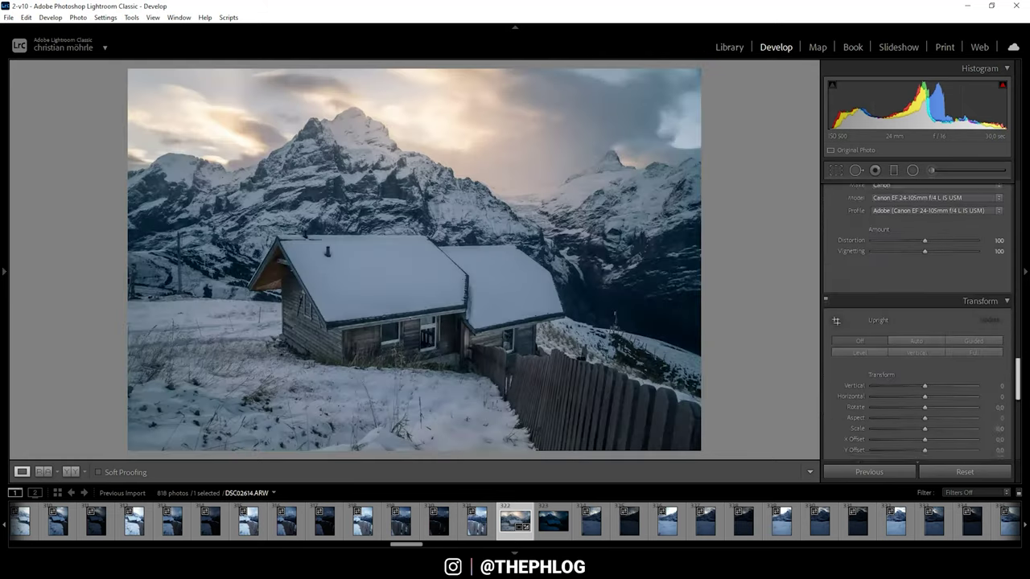
scroll(940, 341, "down", 10)
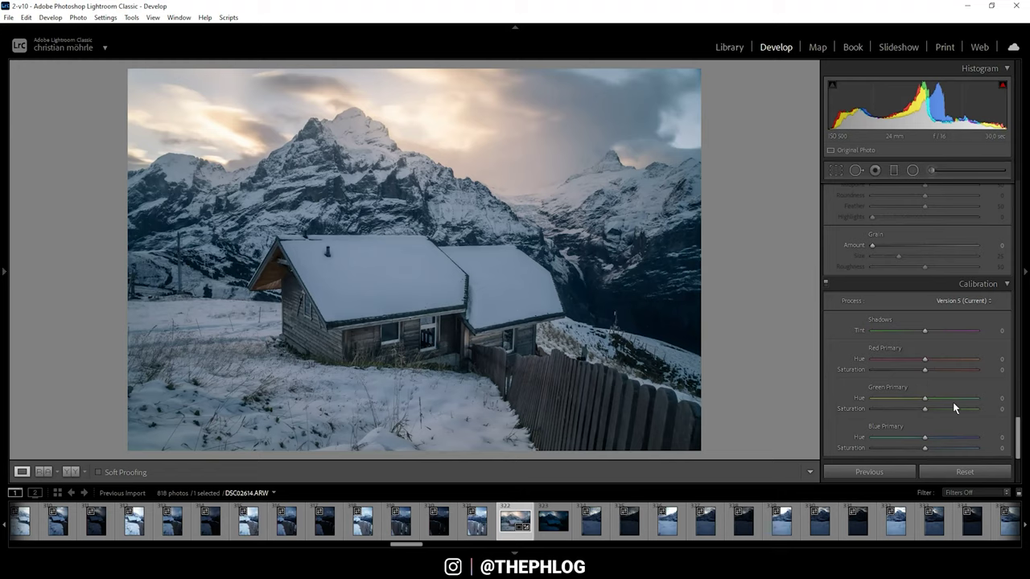
Set Calibration Red, Green and Blue Primary Saturation to +19, +23 and +15.
left_click_drag(926, 369, 935, 370)
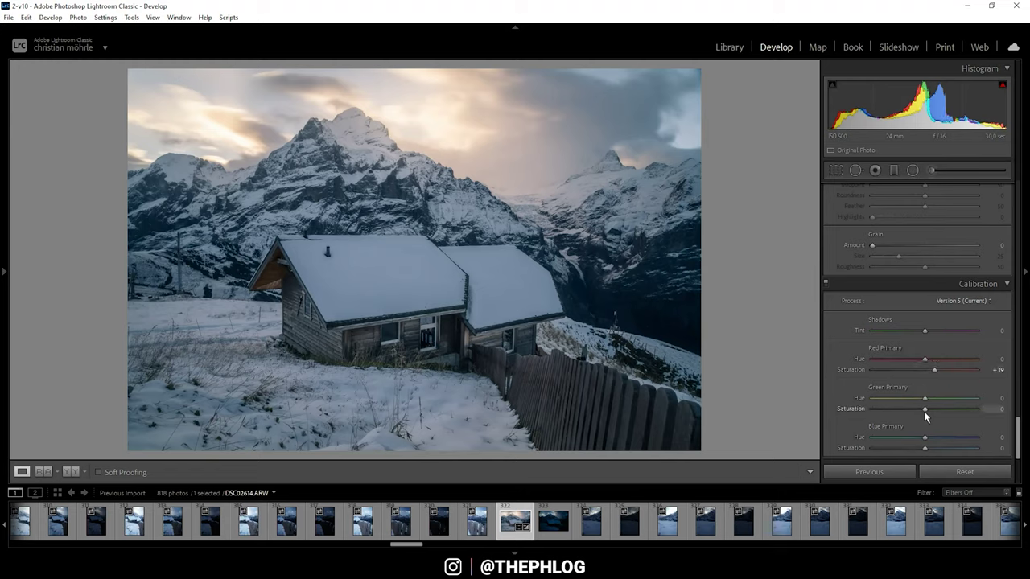
left_click_drag(924, 410, 936, 411)
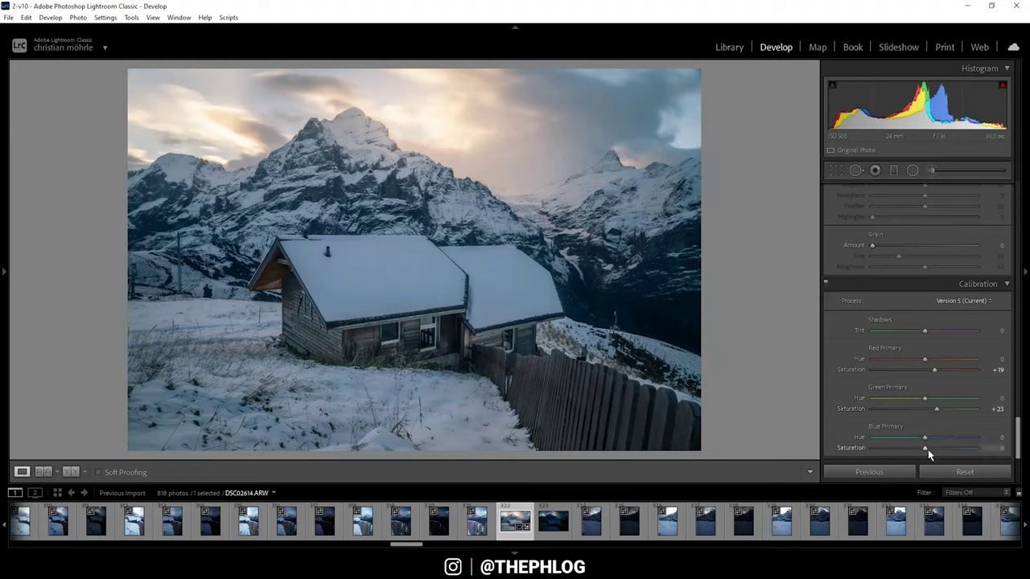
left_click_drag(927, 449, 935, 423)
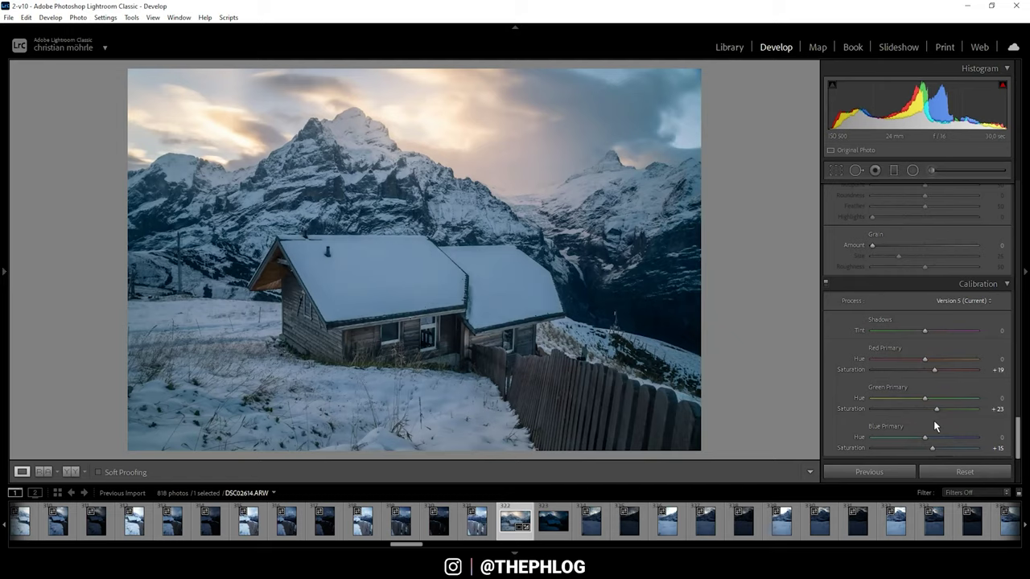
left_click_drag(1018, 439, 1016, 161)
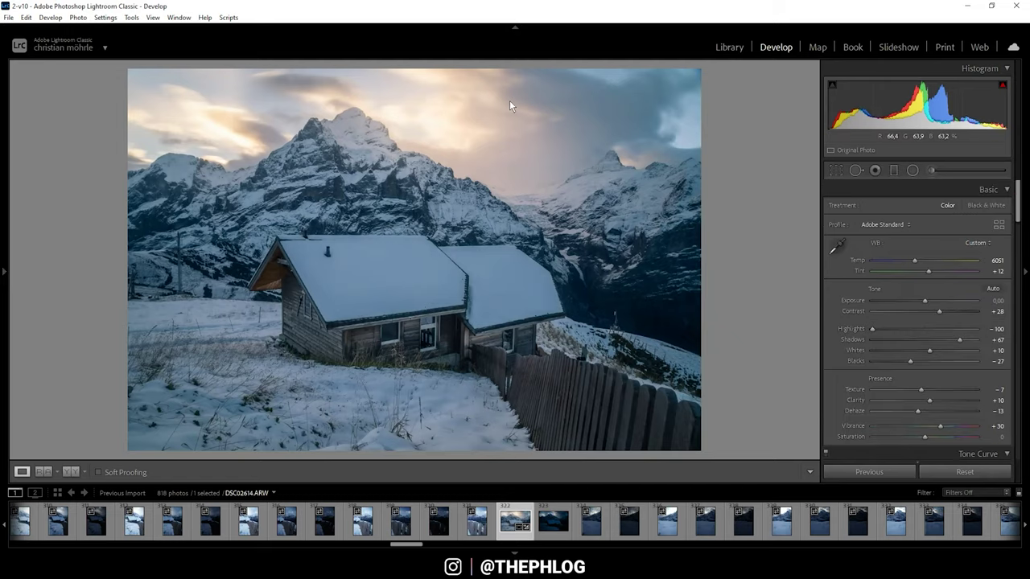
left_click(656, 137)
Heal a spot in the sky with the Spot Removal tool.
left_click(857, 173)
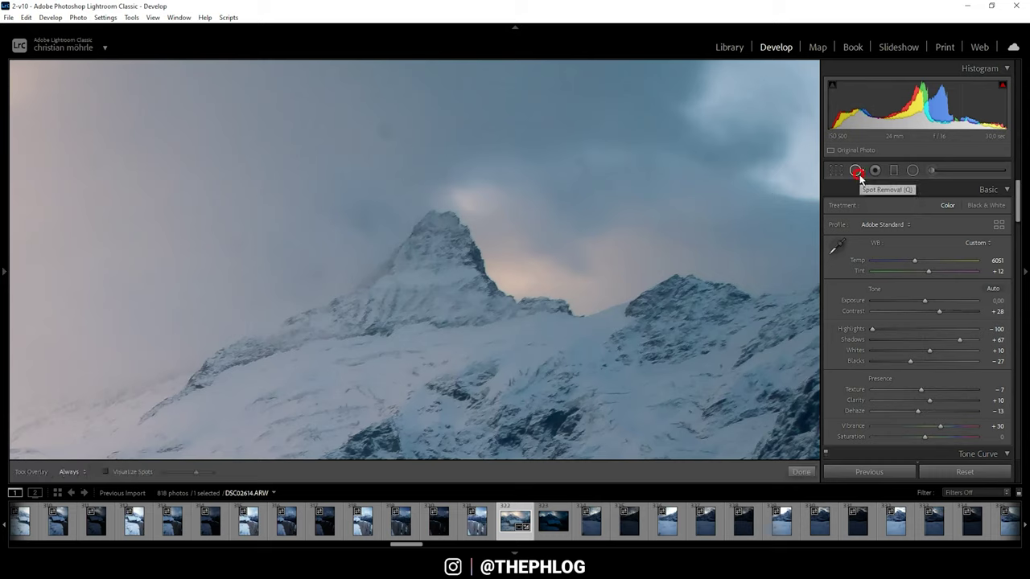
left_click(391, 131)
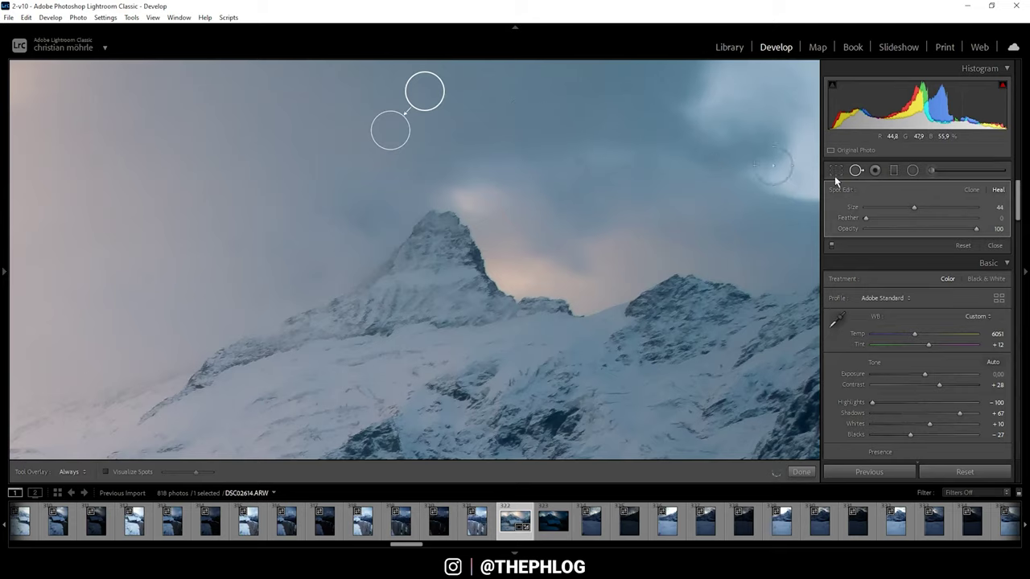
left_click(856, 171)
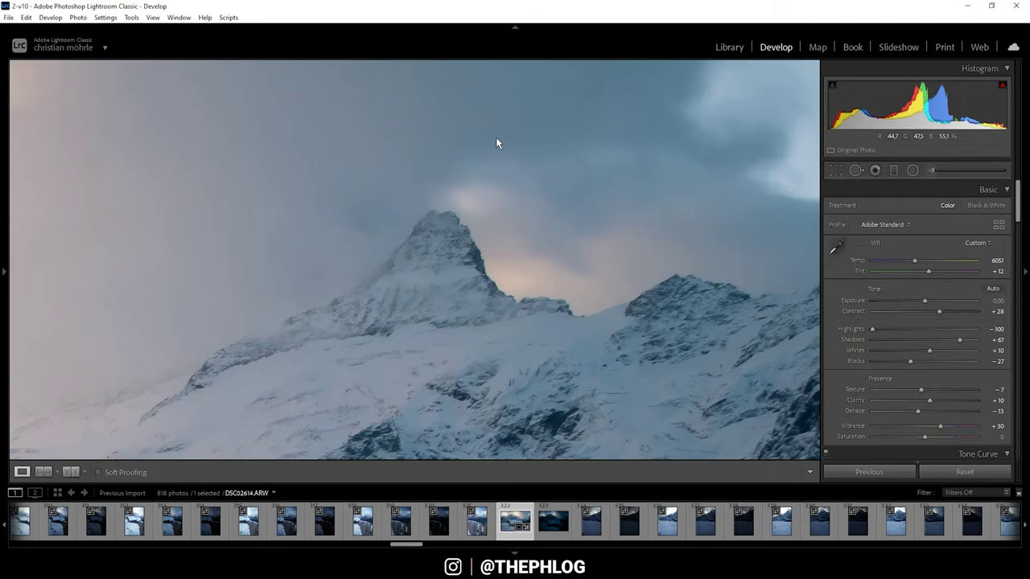
left_click_drag(471, 410, 546, 320)
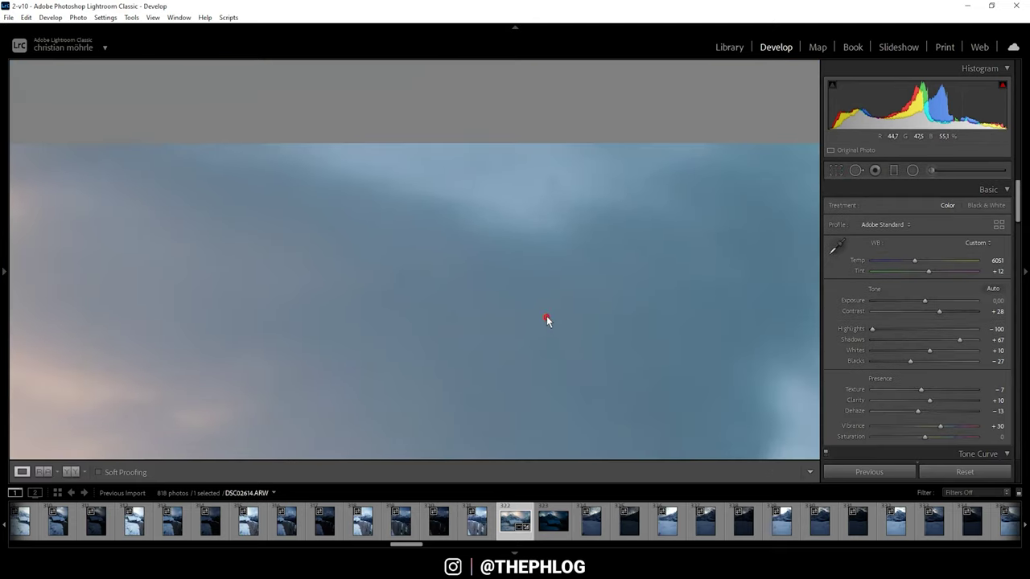
left_click(856, 171)
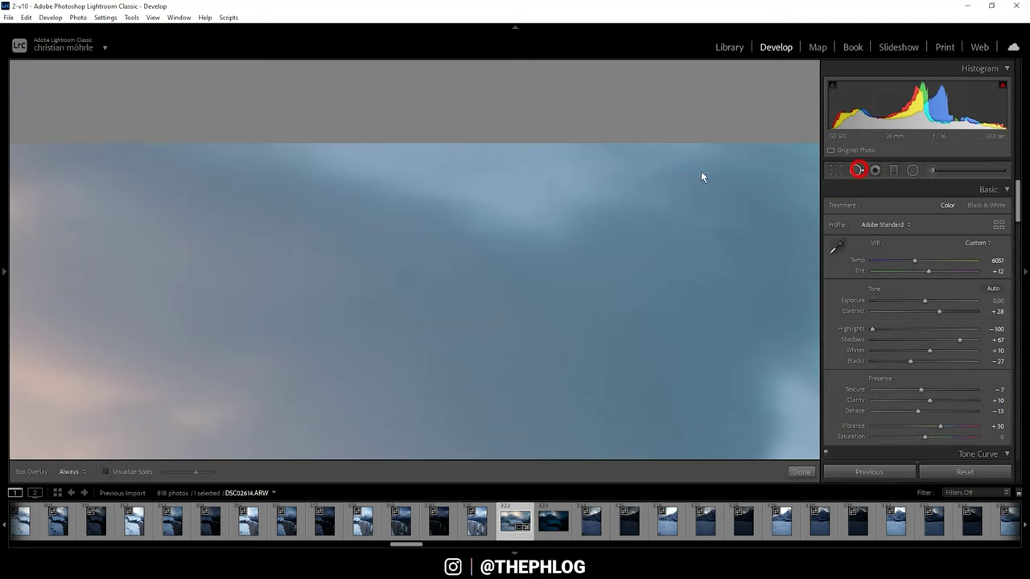
key("q")
left_click(394, 288)
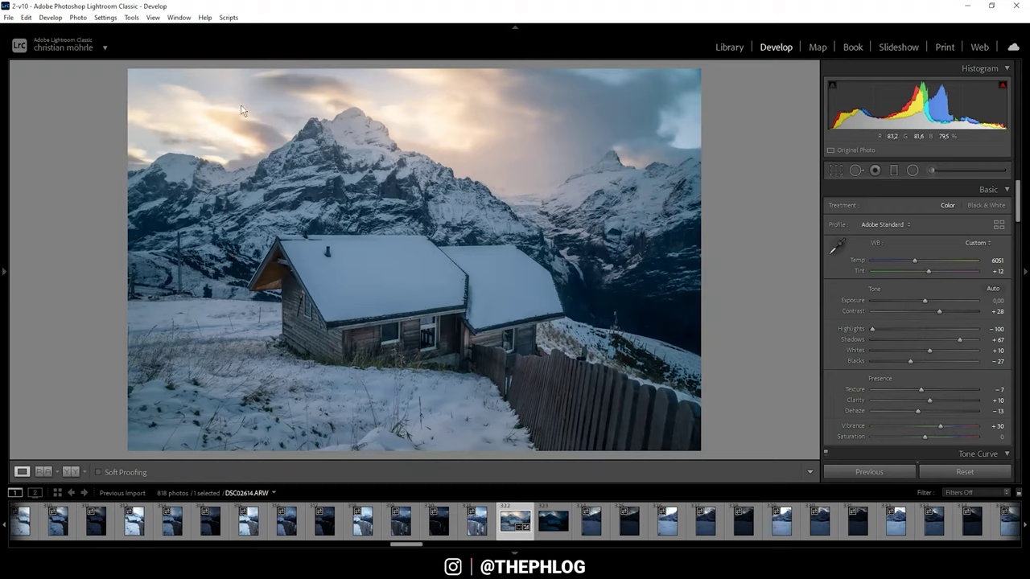
Send the photo from the thumbnail's Edit In menu to Color Efex Pro 4.
right_click(505, 543)
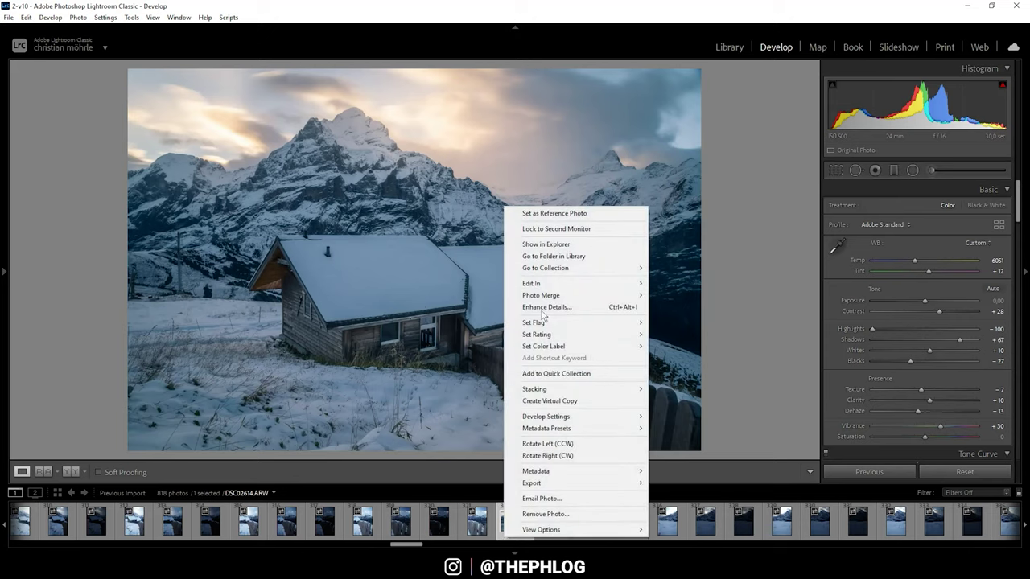
mouse_move(551, 287)
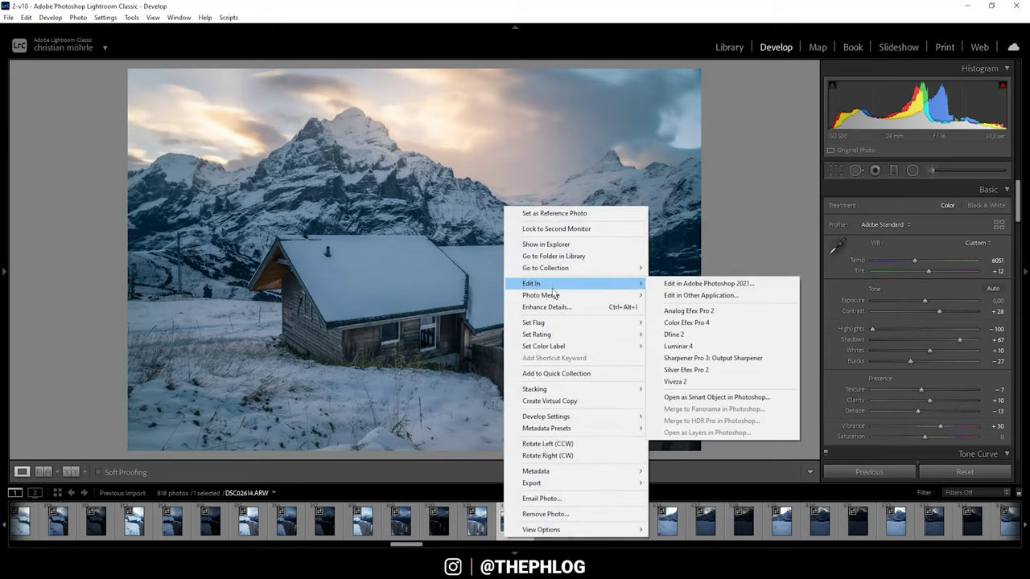
left_click(712, 326)
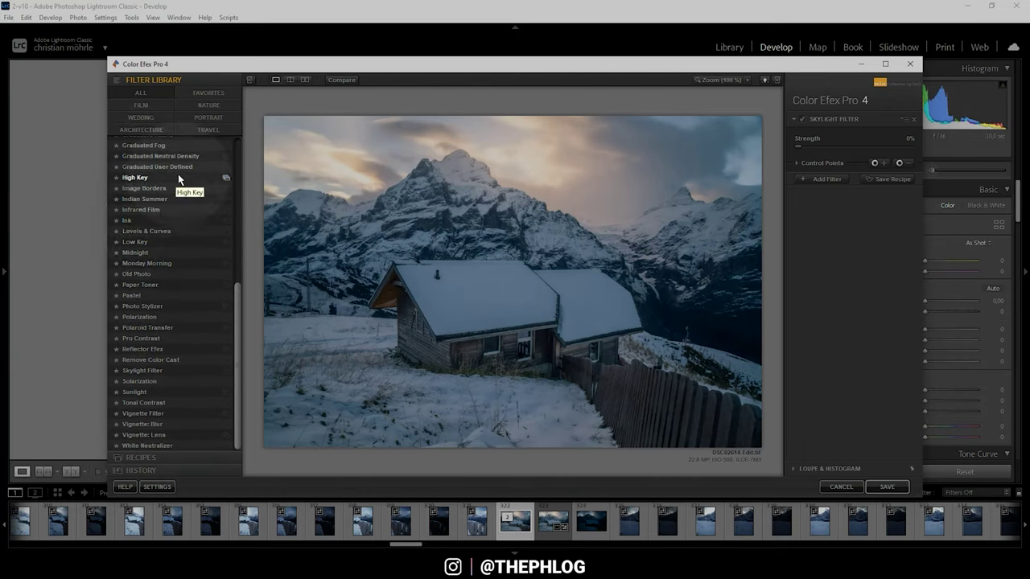
Apply the Skylight Filter at about 38% strength, then add an empty second filter.
left_click(146, 370)
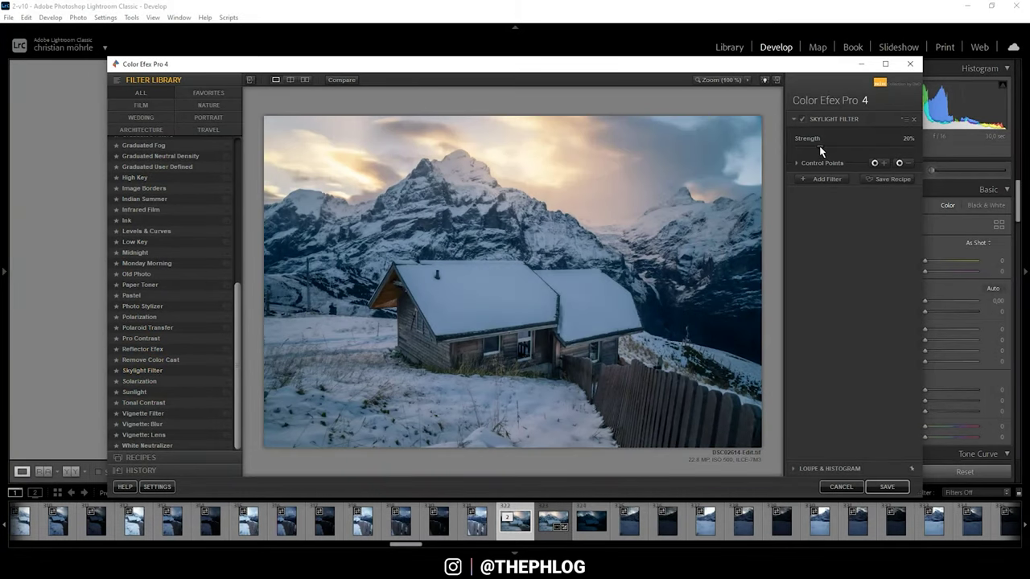
left_click_drag(819, 148, 829, 147)
left_click_drag(833, 150, 833, 153)
left_click_drag(839, 150, 839, 150)
left_click(818, 178)
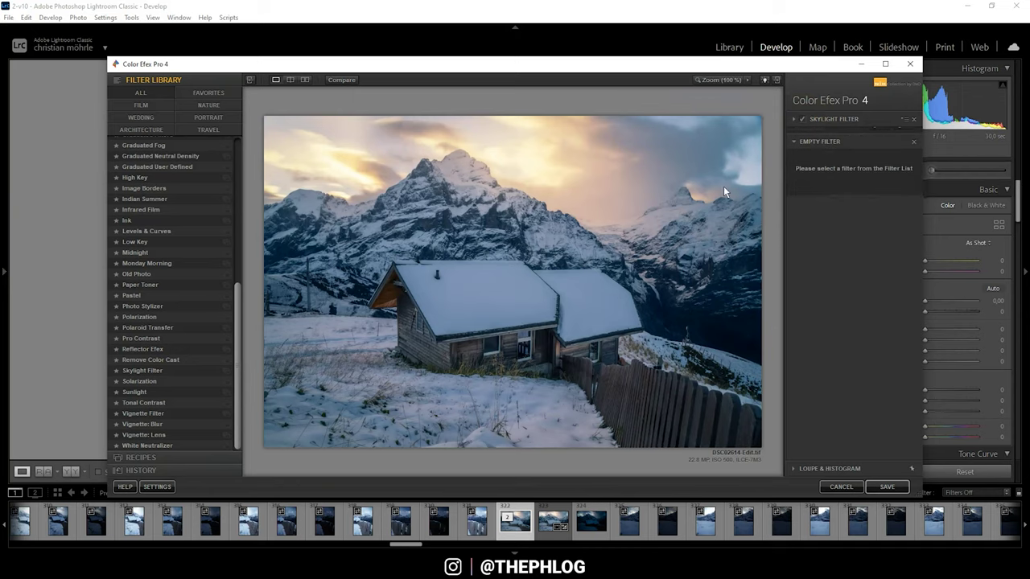
Add Polarization with a cabin-roof control point at 113% strength, then save to Lightroom.
left_click(141, 317)
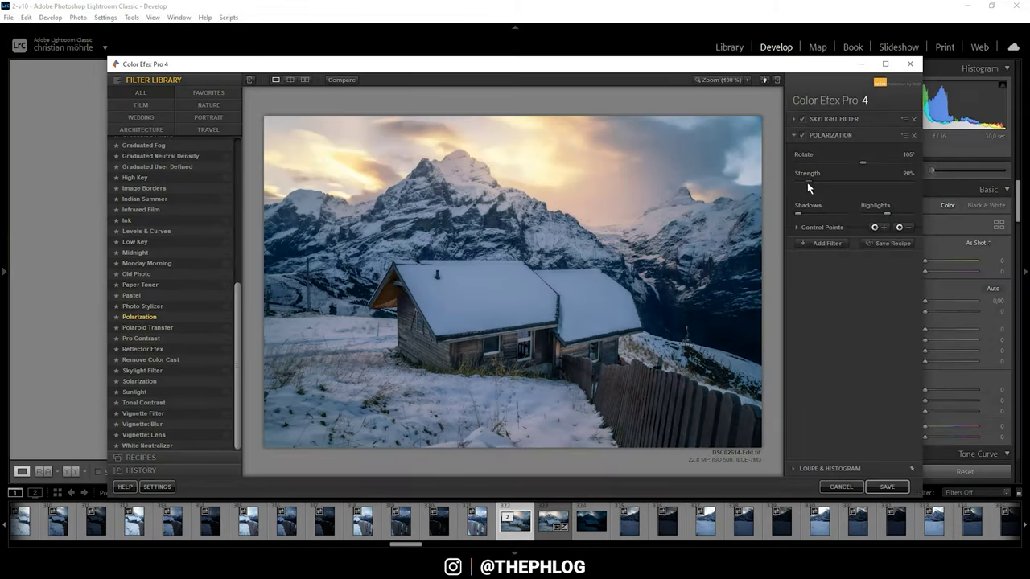
left_click_drag(807, 183, 904, 181)
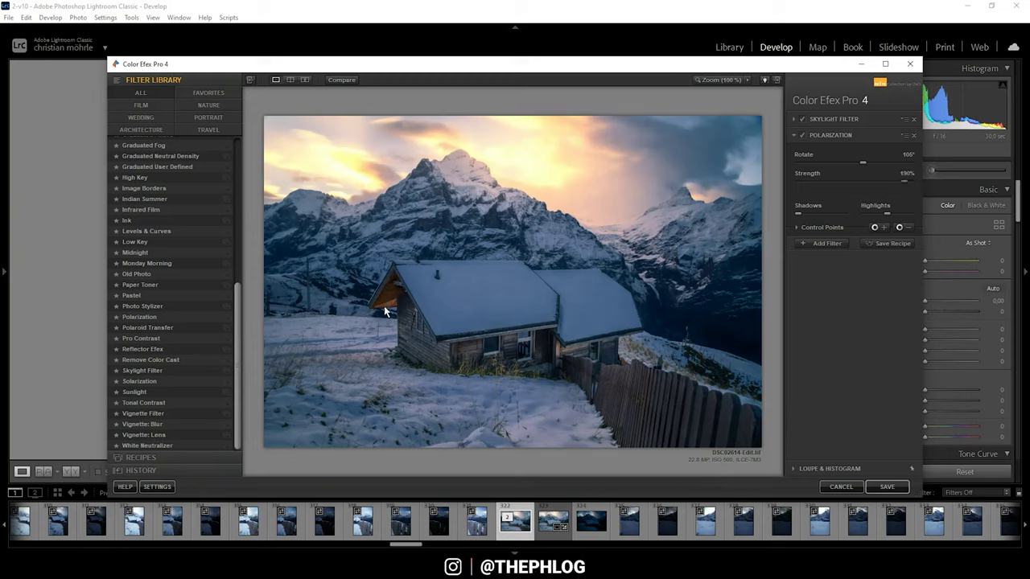
left_click(899, 227)
left_click(474, 297)
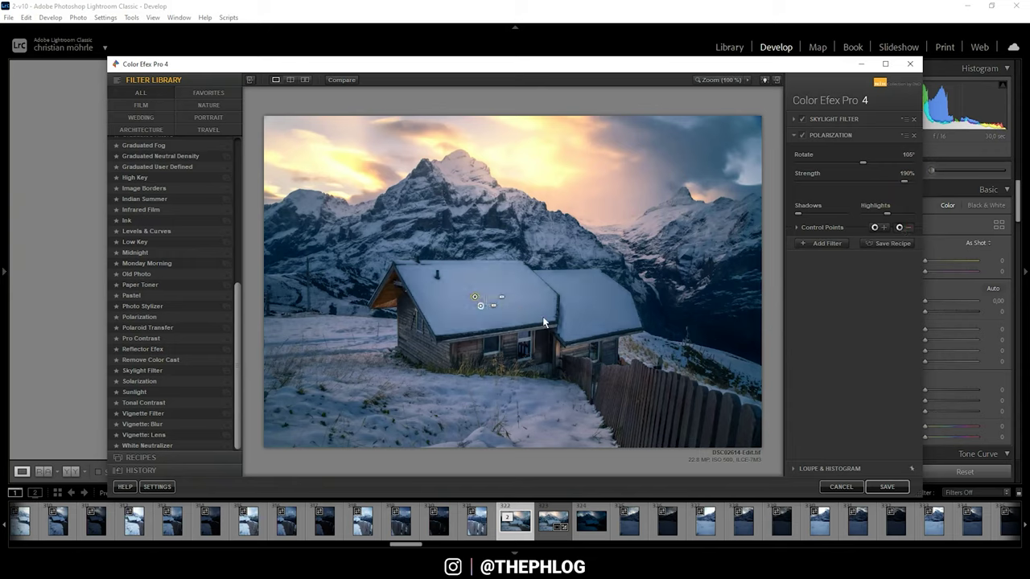
left_click(548, 308)
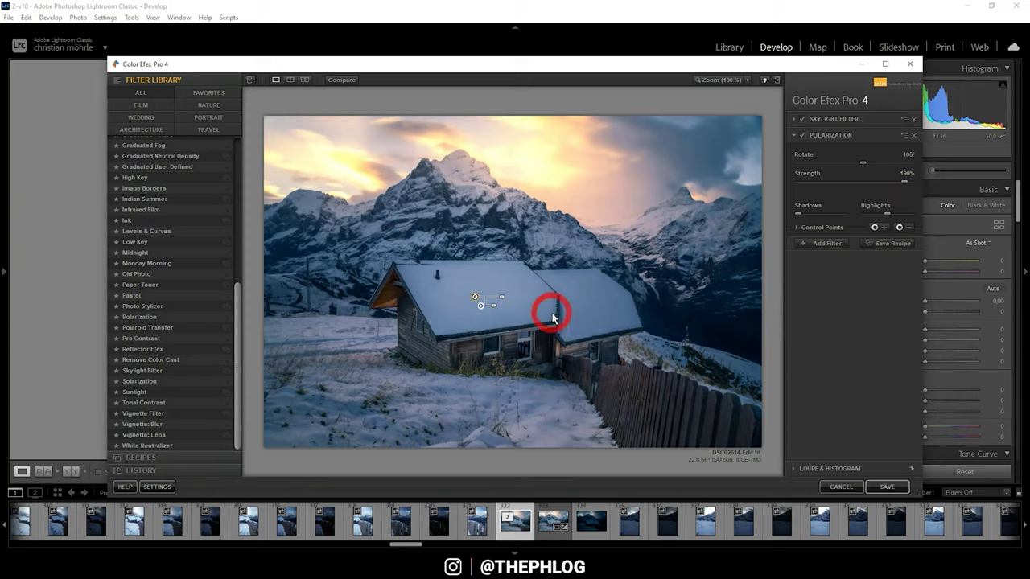
left_click(508, 296)
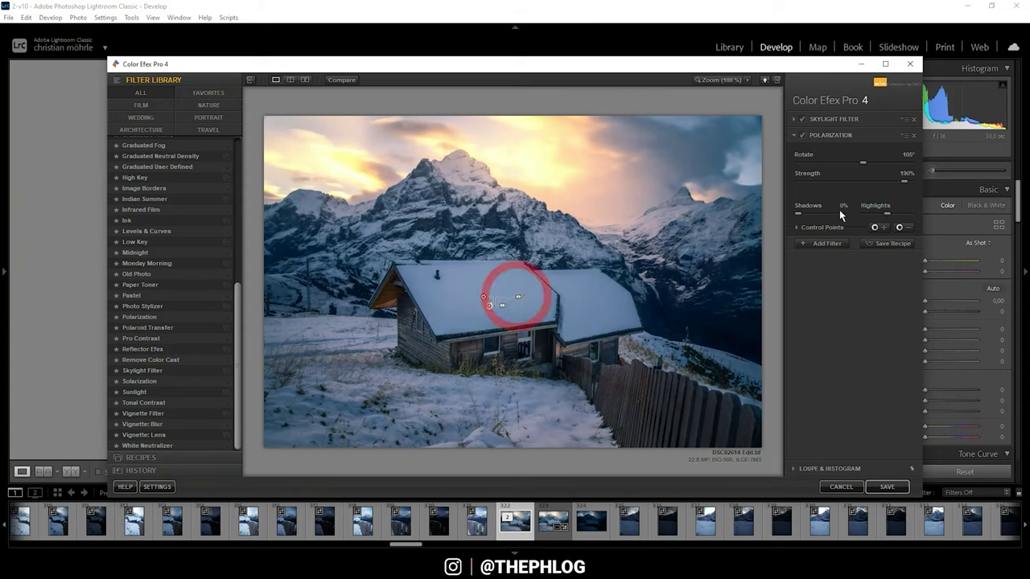
left_click_drag(903, 181, 861, 181)
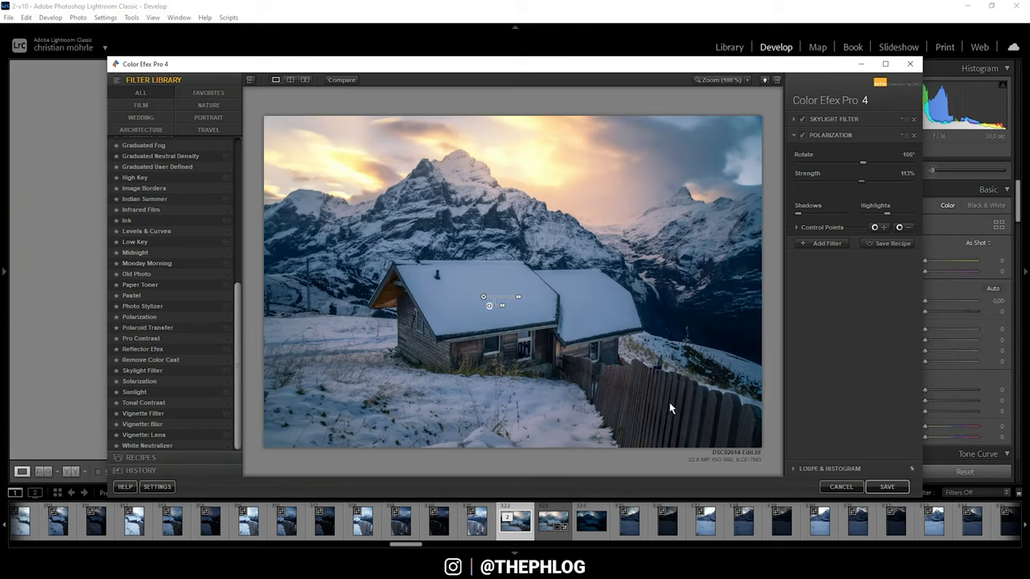
left_click(886, 487)
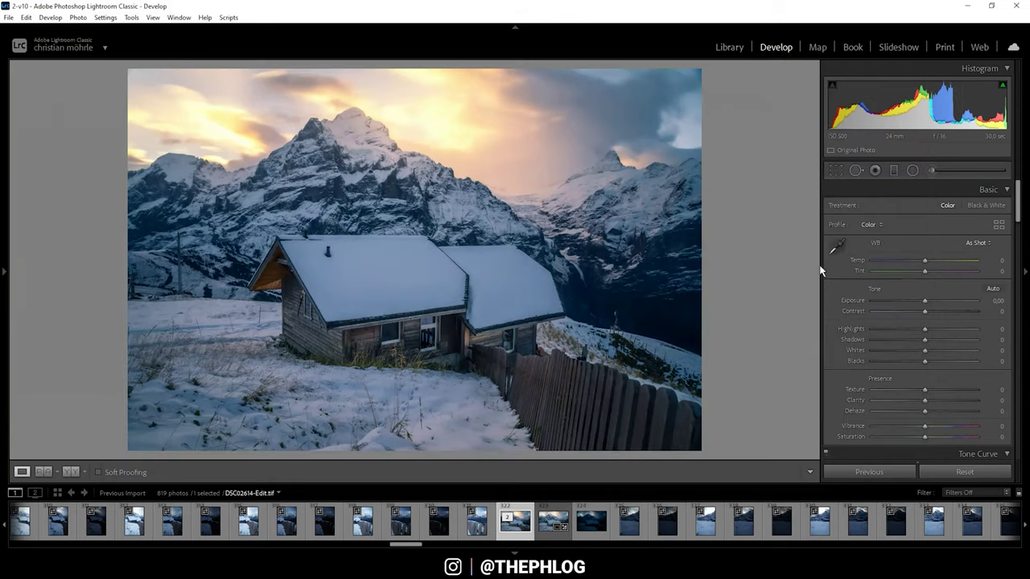